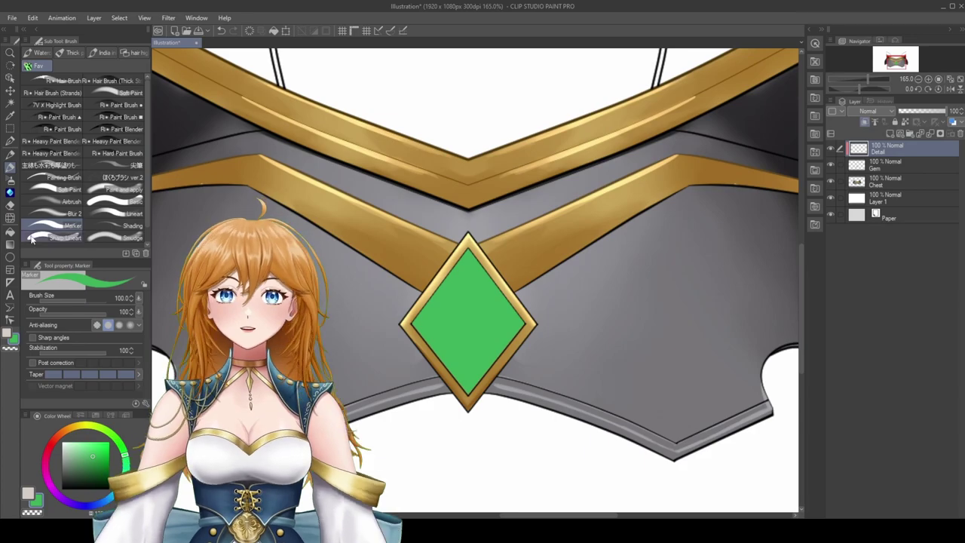
- Switch to the Gem Facets decoration brush and set dark green and light green as its two colours
click(15, 198)
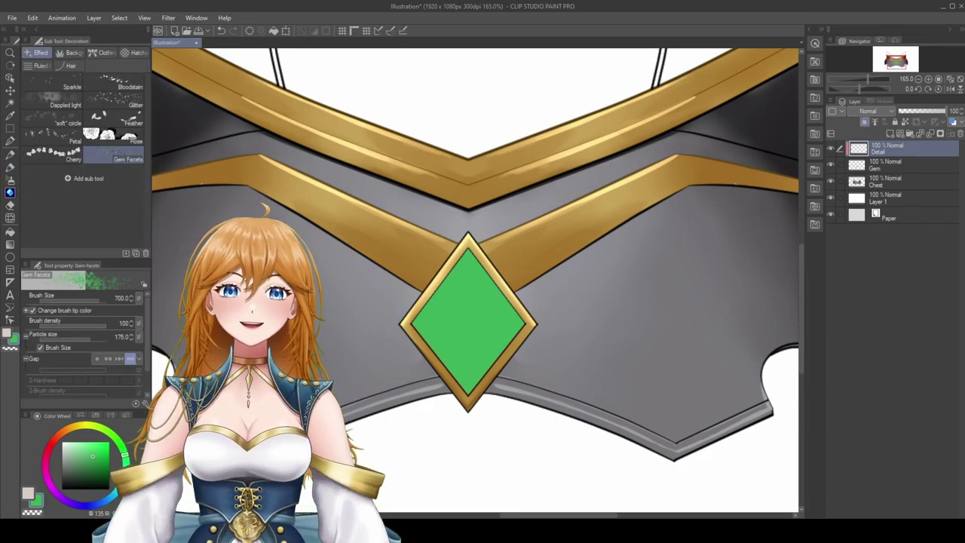
click(109, 463)
drag(112, 461, 110, 468)
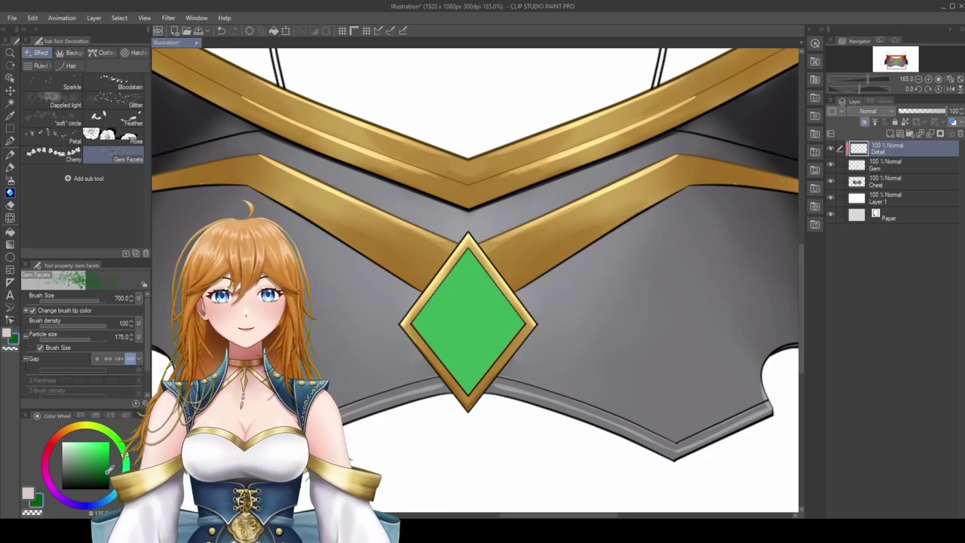
click(28, 492)
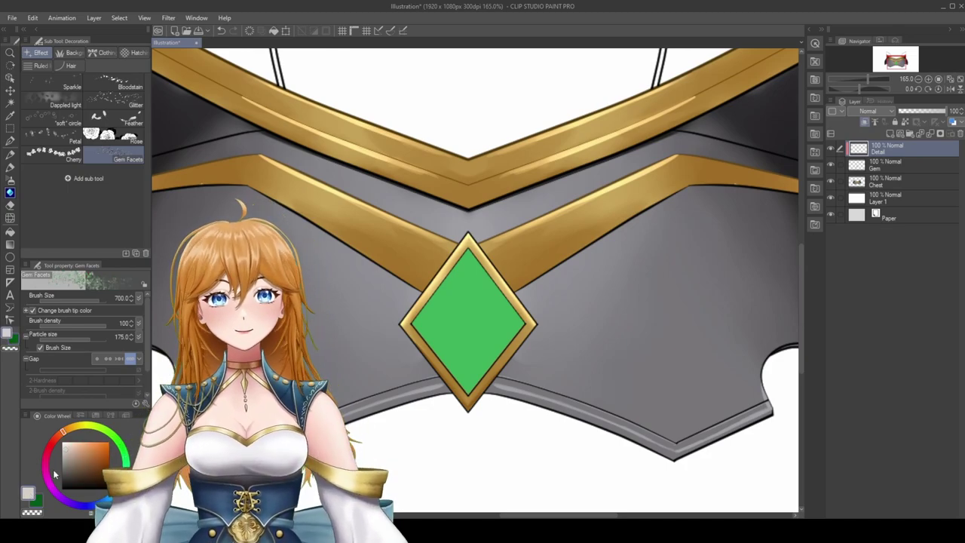
click(30, 503)
- Brush Gem Facets over the green diamond on the clipped Detail layer until it is filled with light and dark green facets
click(471, 324)
mouse_move(486, 266)
mouse_down()
mouse_move(497, 217)
mouse_move(491, 196)
mouse_move(427, 229)
mouse_move(467, 345)
mouse_up()
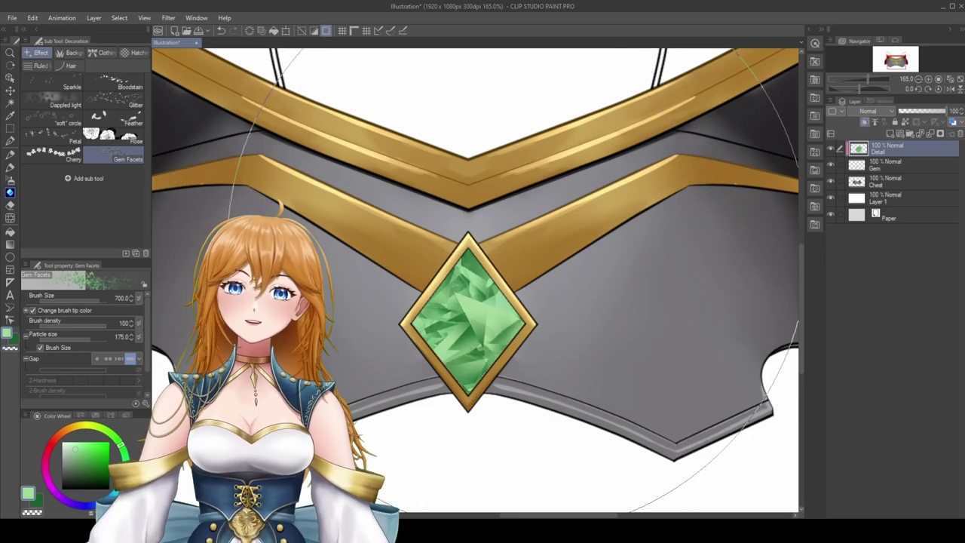
mouse_move(516, 241)
mouse_down()
mouse_move(537, 273)
mouse_move(383, 222)
mouse_up()
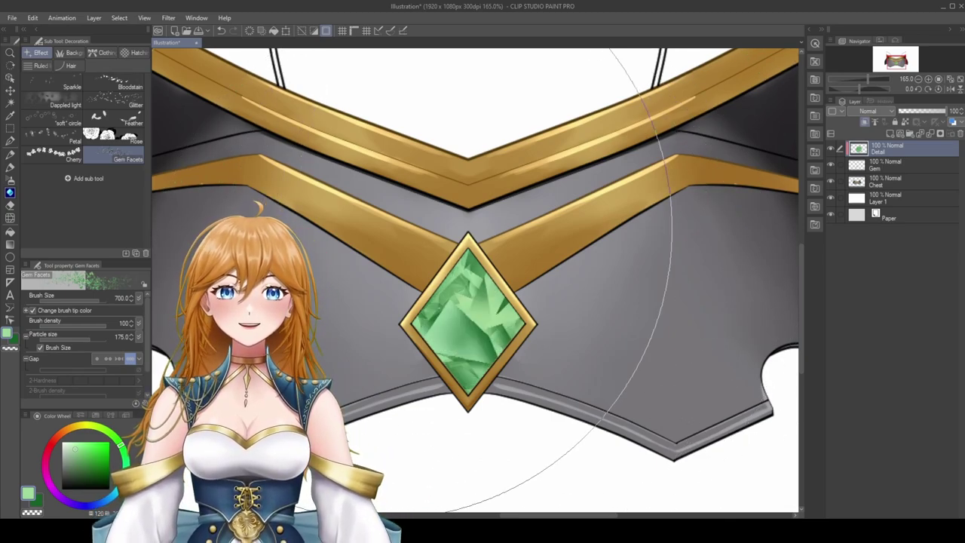
mouse_move(477, 214)
mouse_down()
mouse_move(518, 268)
mouse_move(435, 169)
mouse_up()
mouse_move(420, 230)
mouse_down()
mouse_move(447, 184)
mouse_move(505, 215)
mouse_up()
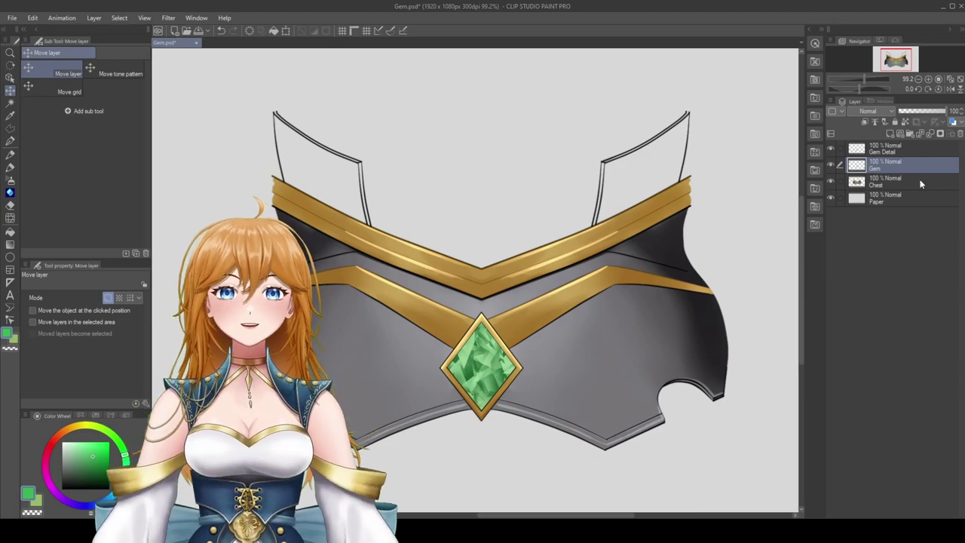
- Paste a copy of the Gem layer at the top of the stack, name it Gem Top Guide and mark it red
click(900, 150)
key(ctrl+v)
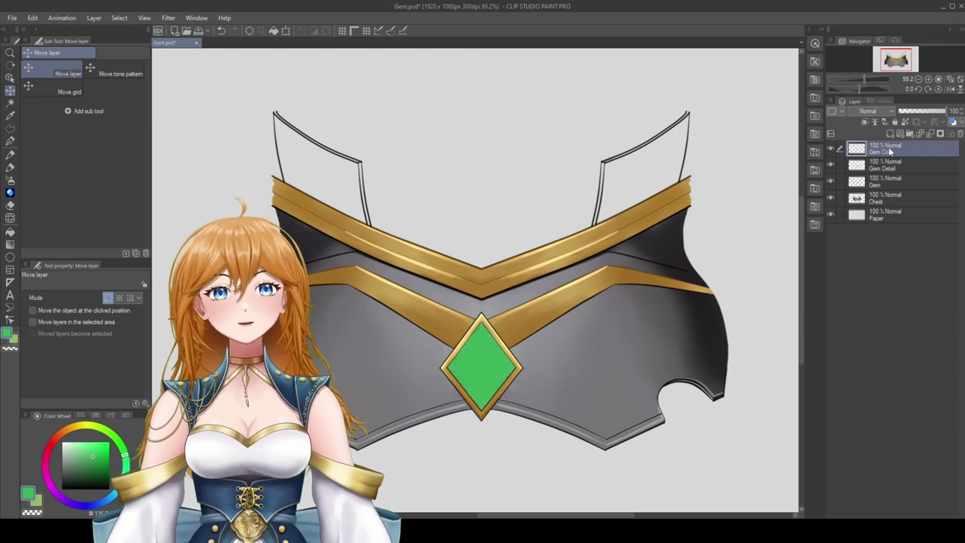
text(Gem Top Guide)
key(Return)
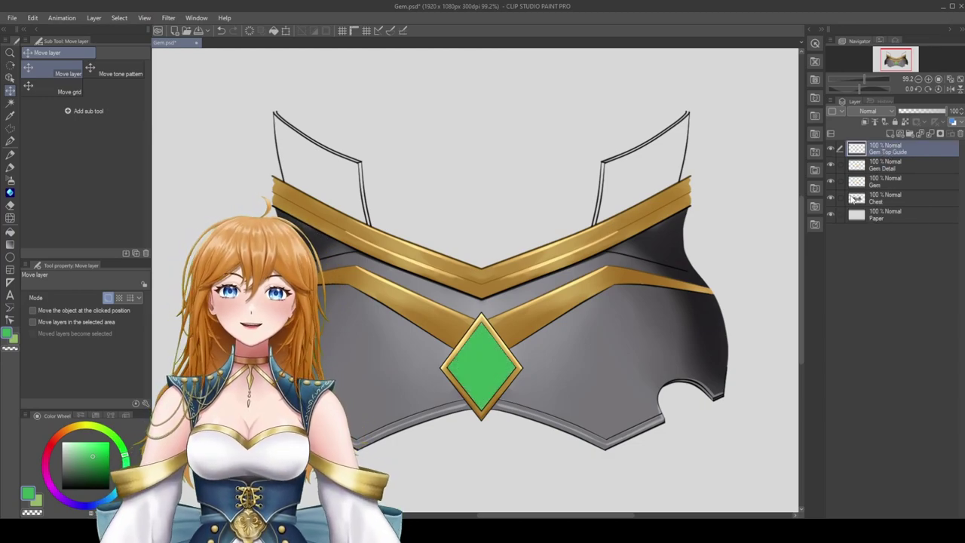
click(840, 111)
click(846, 141)
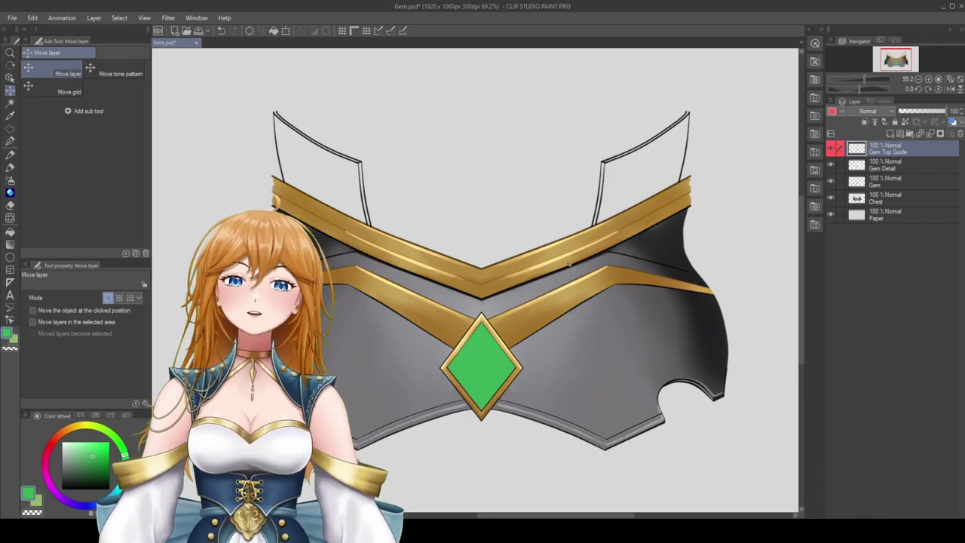
- Scale the Gem Top Guide diamond down to 76% about its center
key(ctrl+t)
drag(515, 322, 508, 331)
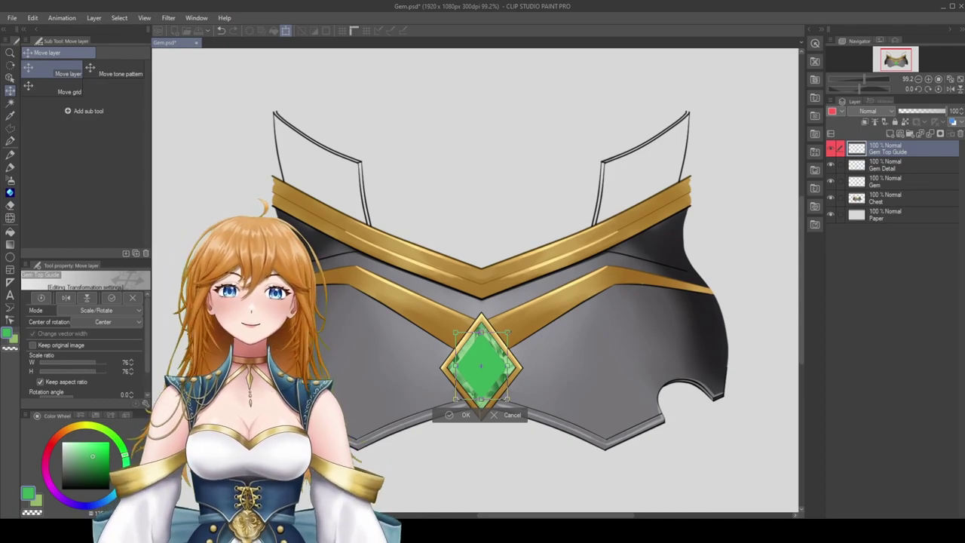
click(463, 416)
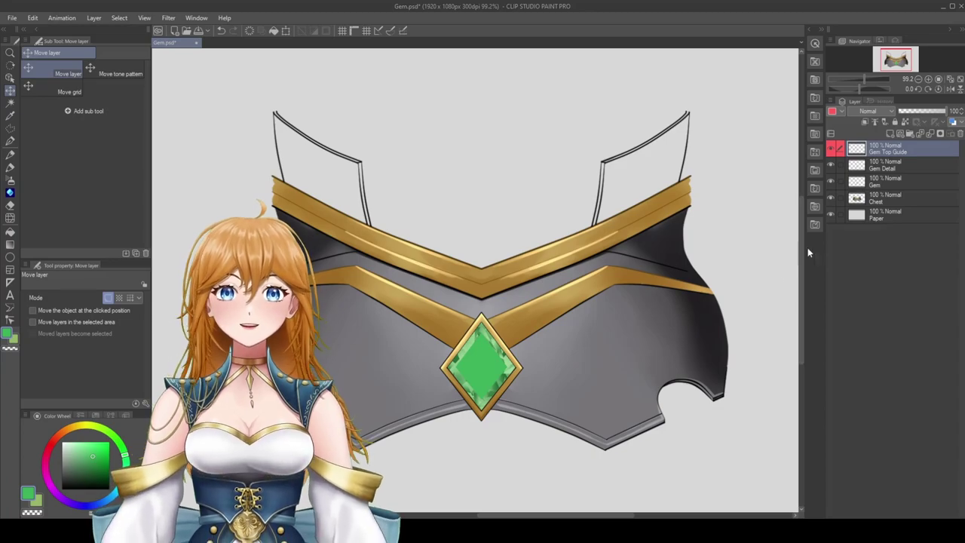
- Add a new layer named Top_Shine_Mask above Gem Top Guide and clip it to that layer
click(890, 135)
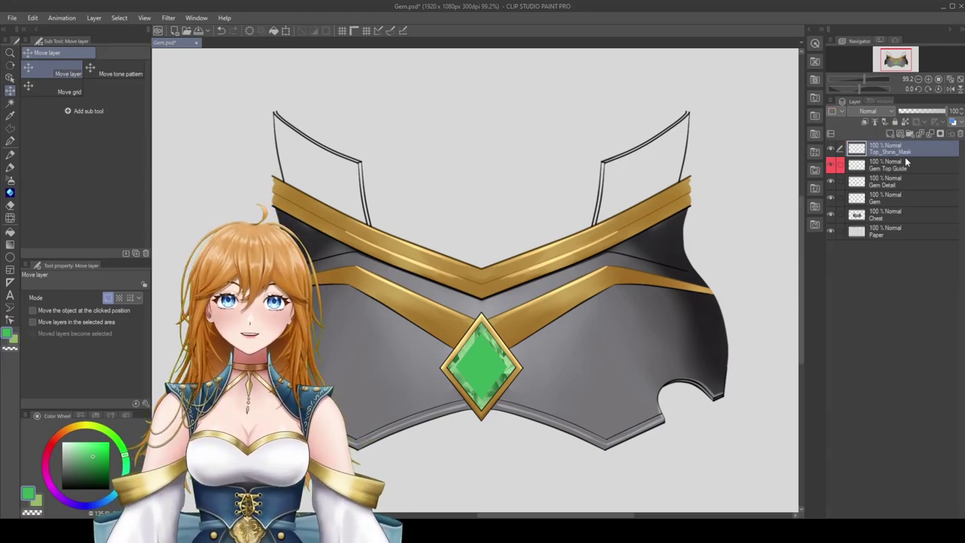
click(863, 123)
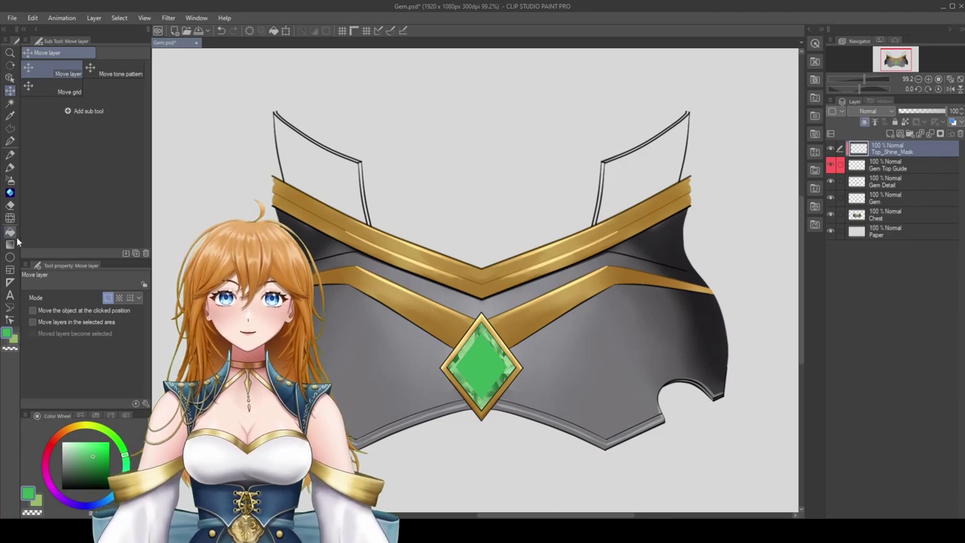
- Build up a soft white glow over the gem's inner facet with the Soft airbrush, enlarging it from 60 to 120
click(14, 180)
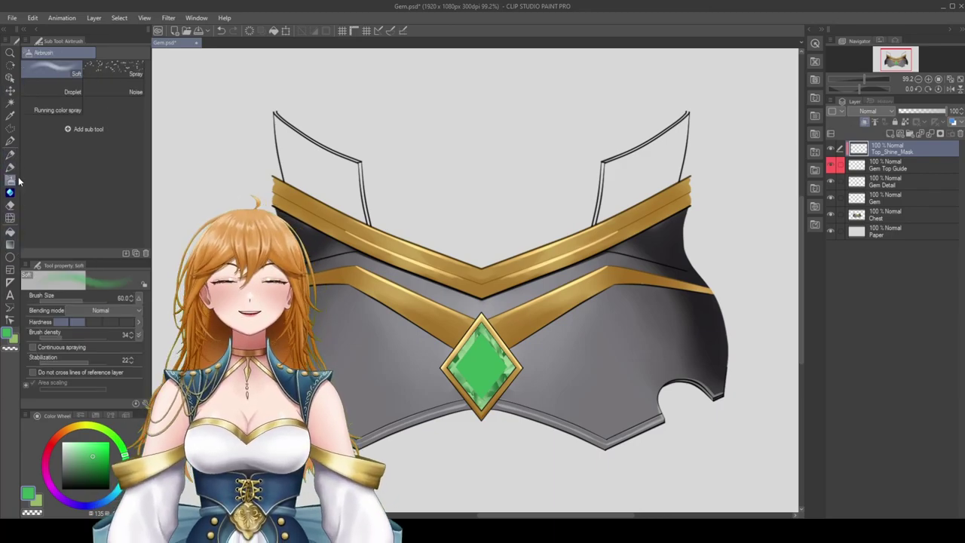
drag(74, 453, 1, 387)
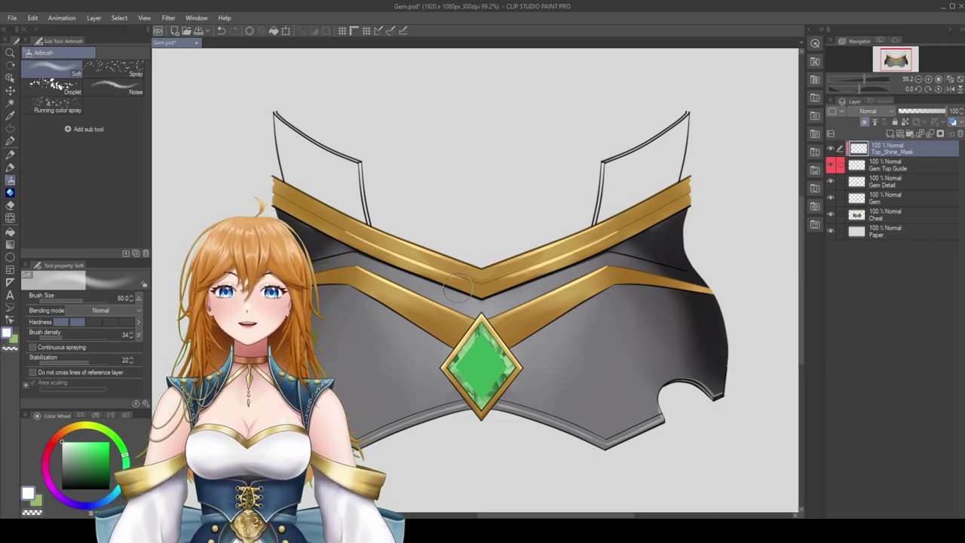
drag(459, 354, 497, 358)
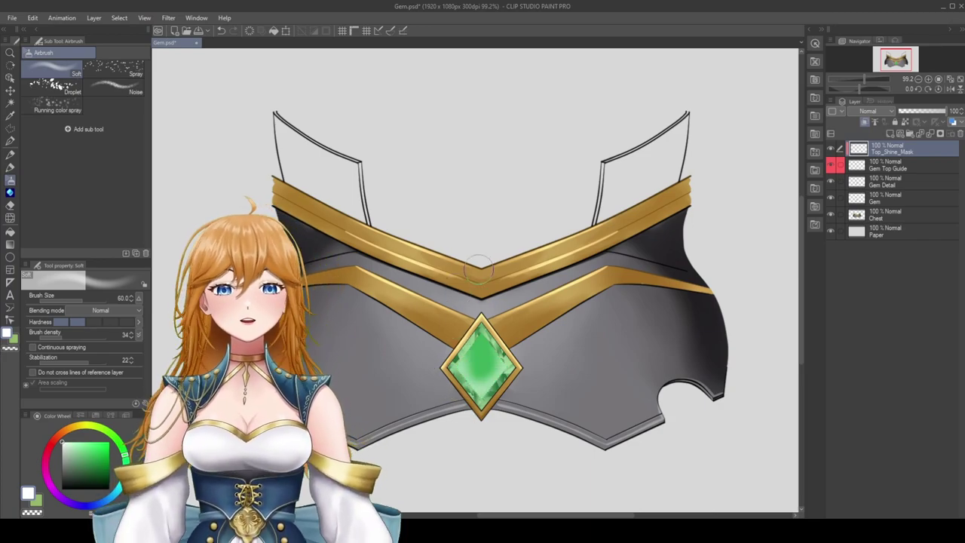
drag(472, 388, 497, 347)
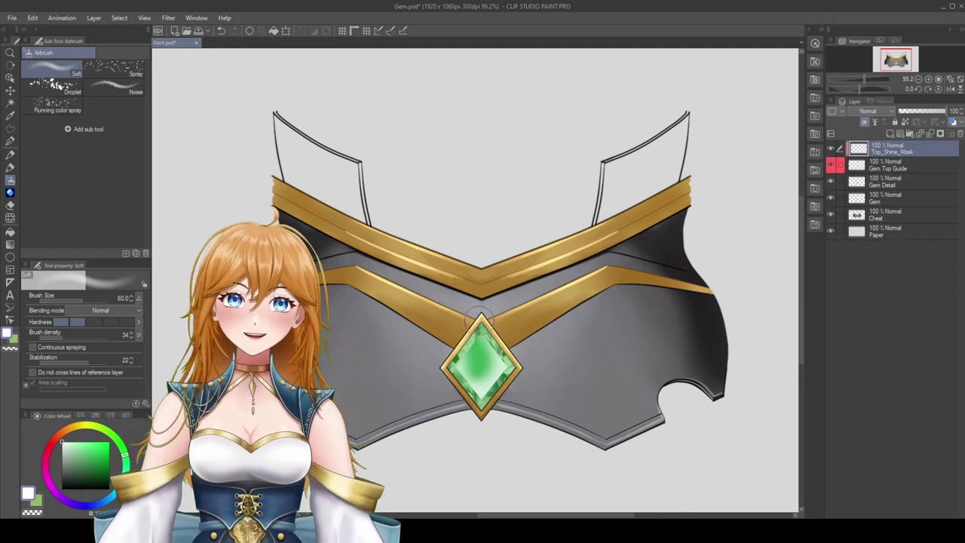
drag(462, 386, 496, 348)
mouse_move(457, 375)
mouse_down()
mouse_move(479, 269)
mouse_move(497, 354)
mouse_up()
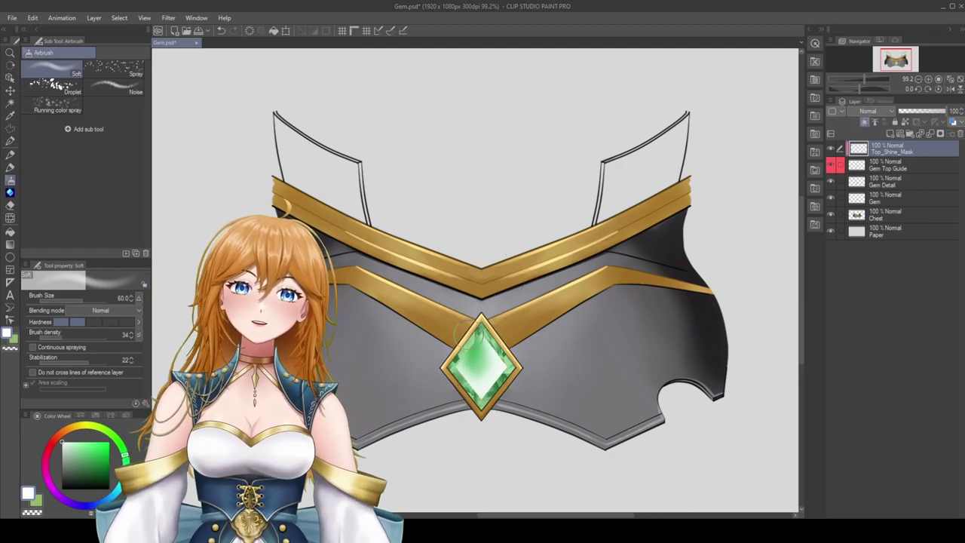
key(bracketright)
key(bracketright)
key(bracketright)
key(bracketright)
drag(475, 336, 466, 332)
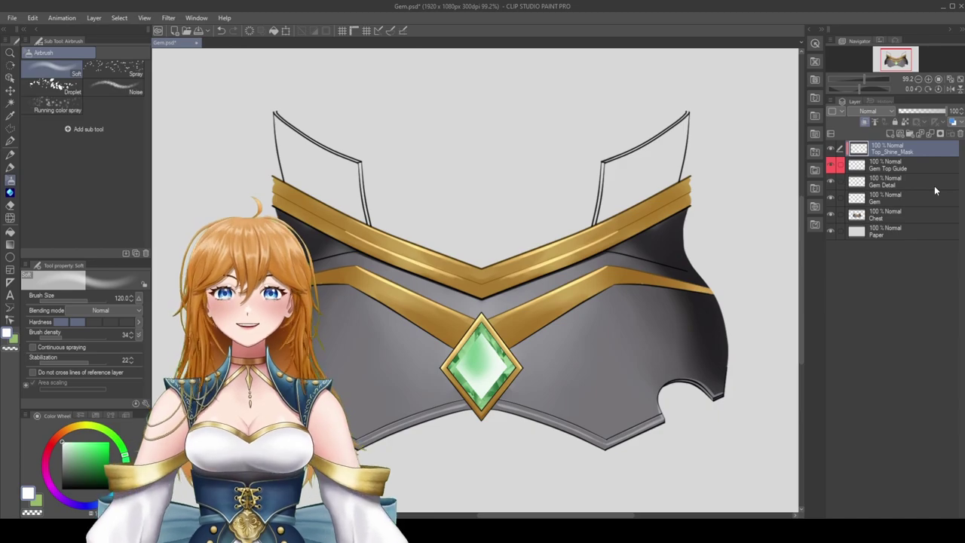
- Add a new layer named Top_Shine and set the Soft airbrush to maximum hardness with brush density 93
click(890, 133)
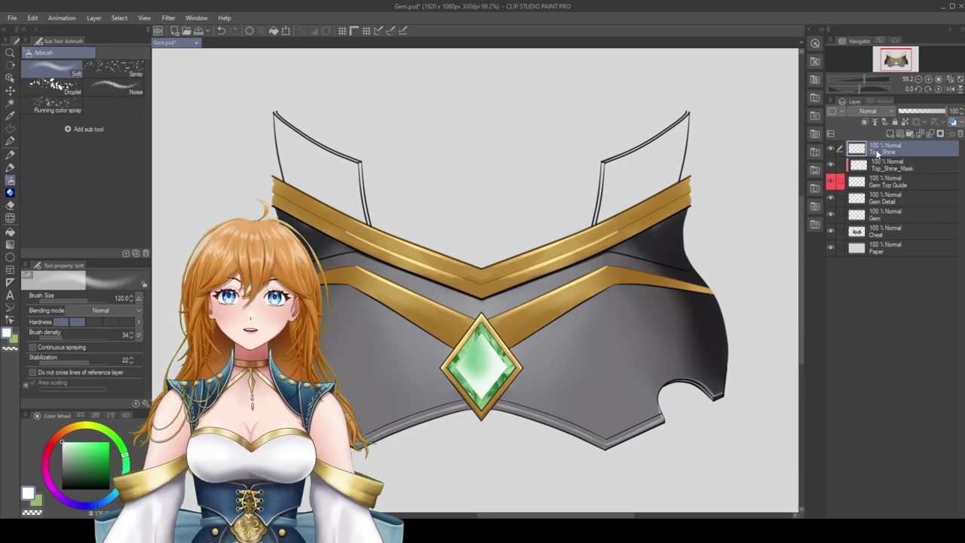
click(131, 322)
click(105, 334)
- Draw a thin straight white diagonal stripe across the chest armor, just beside the gem, with a reduced brush size
key(bracketleft)
key(bracketleft)
key(bracketleft)
key(bracketleft)
key(bracketleft)
key(bracketleft)
key(bracketleft)
key(bracketleft)
key(bracketleft)
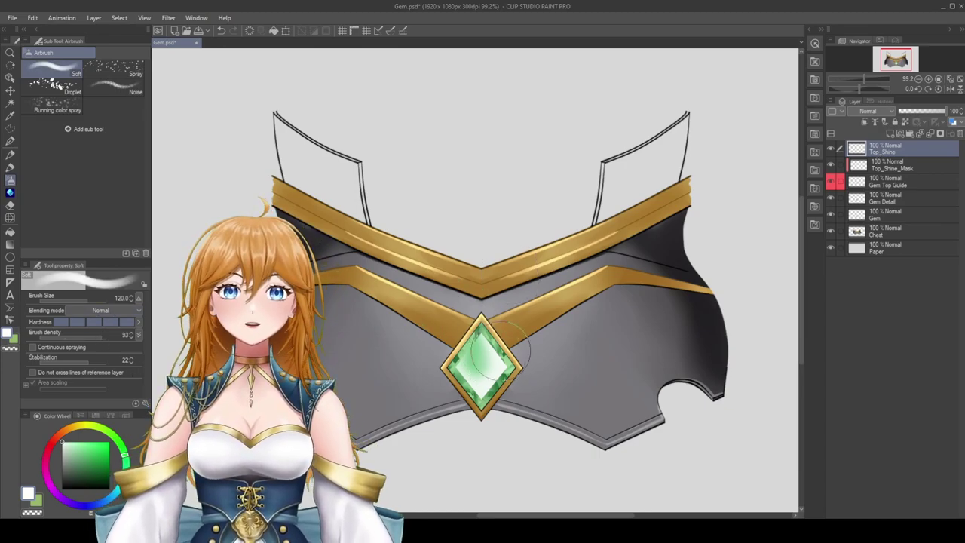
click(361, 423)
shift+click(485, 210)
- Draw a wider straight white diagonal stripe across the gem, parallel to the thin one
key(bracketright)
key(bracketright)
key(bracketright)
key(bracketright)
key(bracketright)
key(bracketright)
click(402, 443)
shift+click(536, 218)
- Draw another thin white diagonal stripe over the gem, parallel to the wide one, at brush size 30
key(bracketright)
key(bracketright)
key(bracketright)
key(bracketleft)
key(bracketleft)
key(bracketleft)
key(bracketleft)
key(bracketleft)
key(bracketleft)
key(bracketleft)
key(bracketright)
key(bracketright)
key(bracketright)
key(bracketright)
key(bracketright)
key(bracketright)
key(bracketright)
key(bracketleft)
key(bracketleft)
key(bracketleft)
key(bracketleft)
key(bracketleft)
key(bracketleft)
key(bracketleft)
click(430, 459)
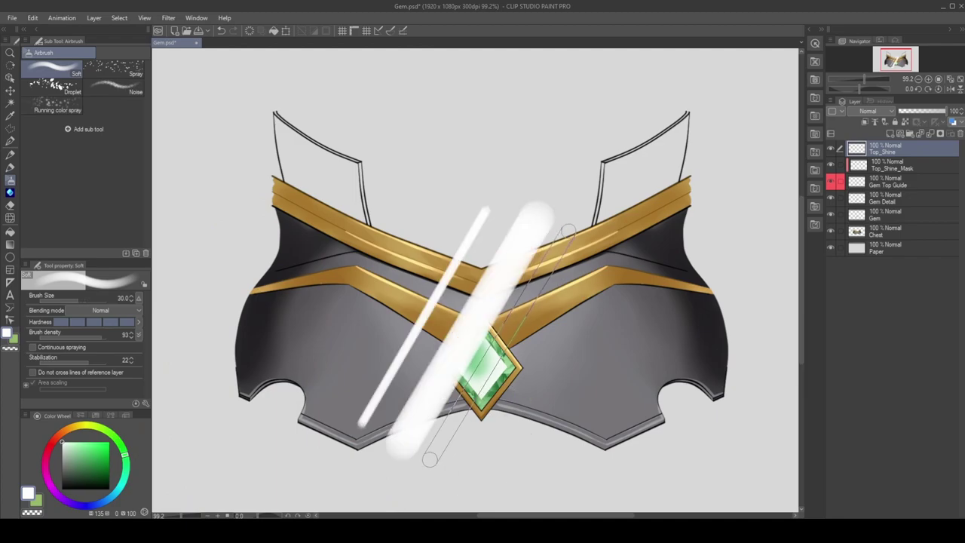
shift+click(567, 235)
- Paint a very broad white diagonal band across the armor beyond the gem at brush size 200
key(bracketright)
key(bracketright)
key(bracketright)
key(bracketright)
key(bracketright)
key(bracketright)
key(bracketright)
key(bracketright)
key(bracketright)
key(bracketright)
mouse_move(532, 447)
mouse_down()
mouse_move(681, 221)
mouse_move(528, 456)
mouse_up()
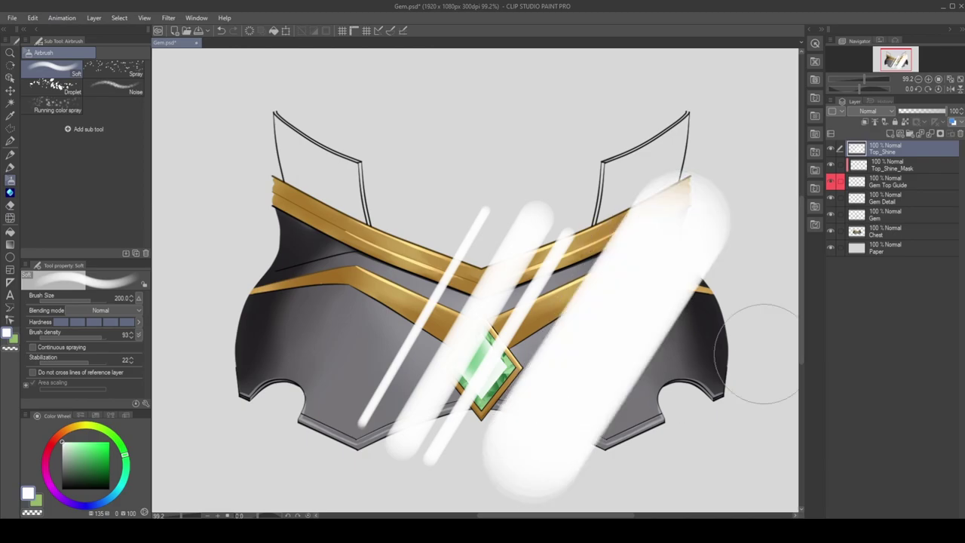
ctrl+click(857, 181)
click(857, 181)
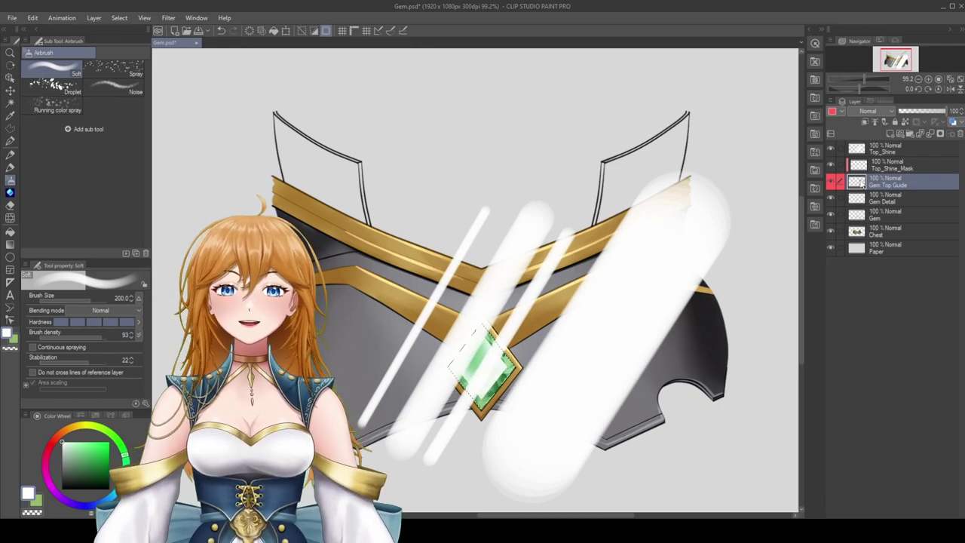
key(ctrl+d)
- Mask the Top_Shine layer with a selection loaded from Top_Shine_Mask, and hide Top_Shine_Mask
click(857, 168)
click(869, 150)
ctrl+click(860, 166)
click(939, 134)
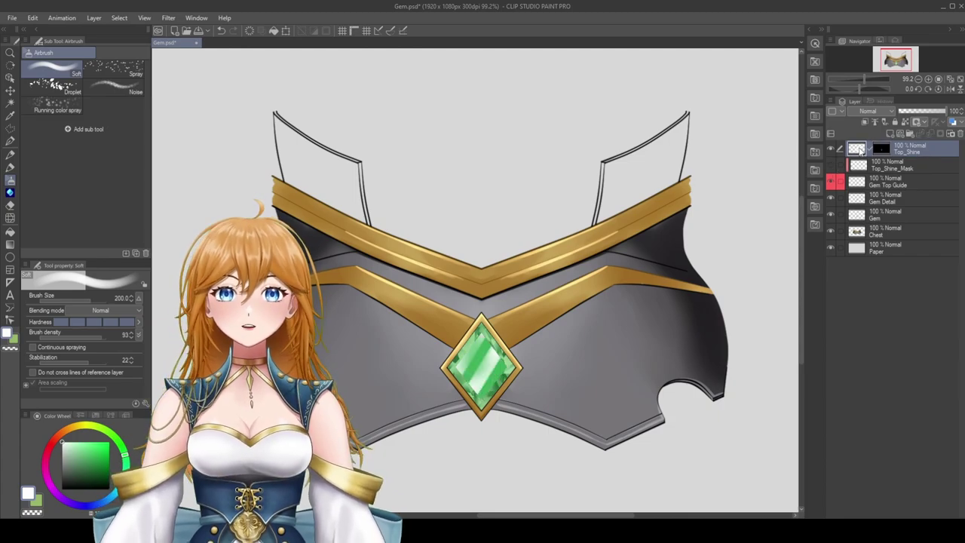
- Slide the white stripes of the Top_Shine layer across the gem inside the stationary mask
key(k)
click(869, 149)
drag(588, 389, 557, 352)
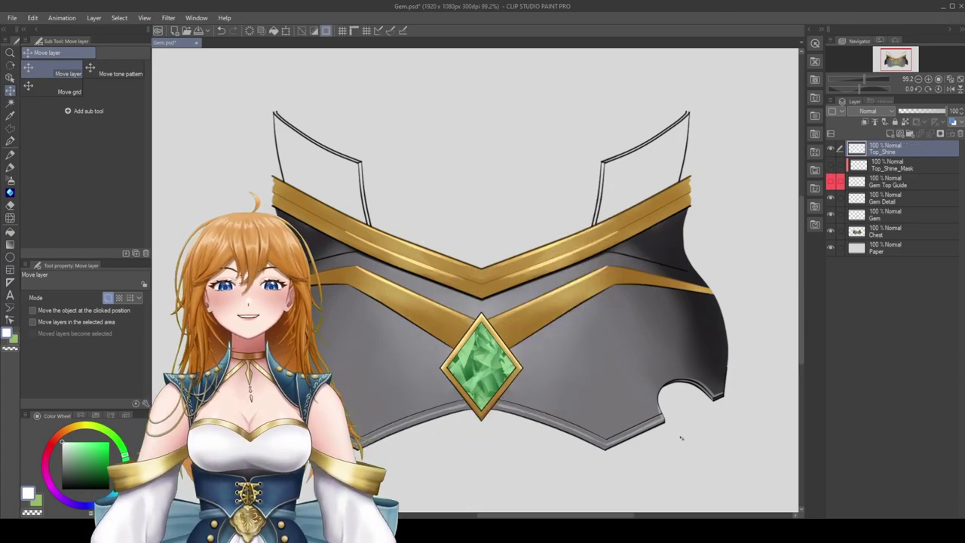
- Airbrush broad soft white diagonal streaks on Top_Shine across the armor and gem, using low hardness, density 57 and size 200
click(10, 179)
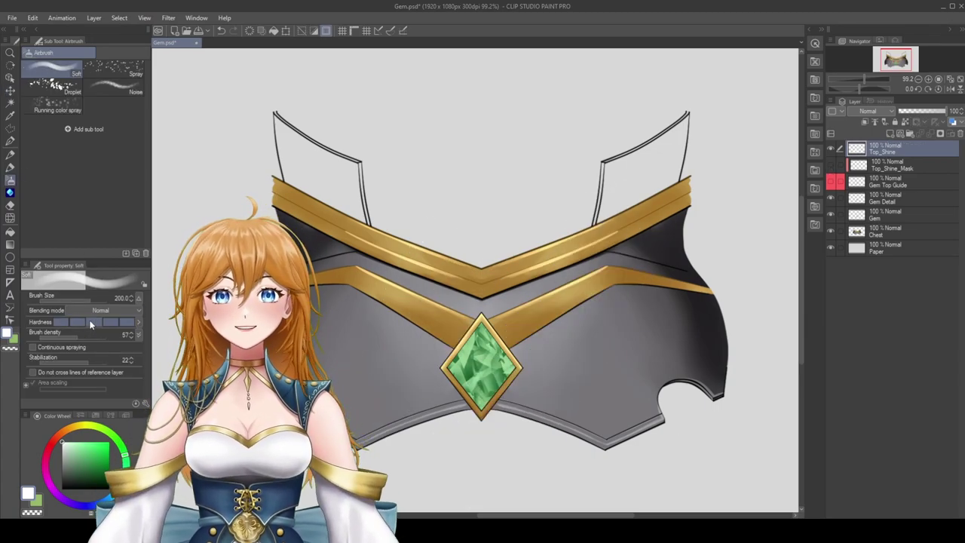
drag(452, 391, 445, 134)
drag(490, 419, 580, 113)
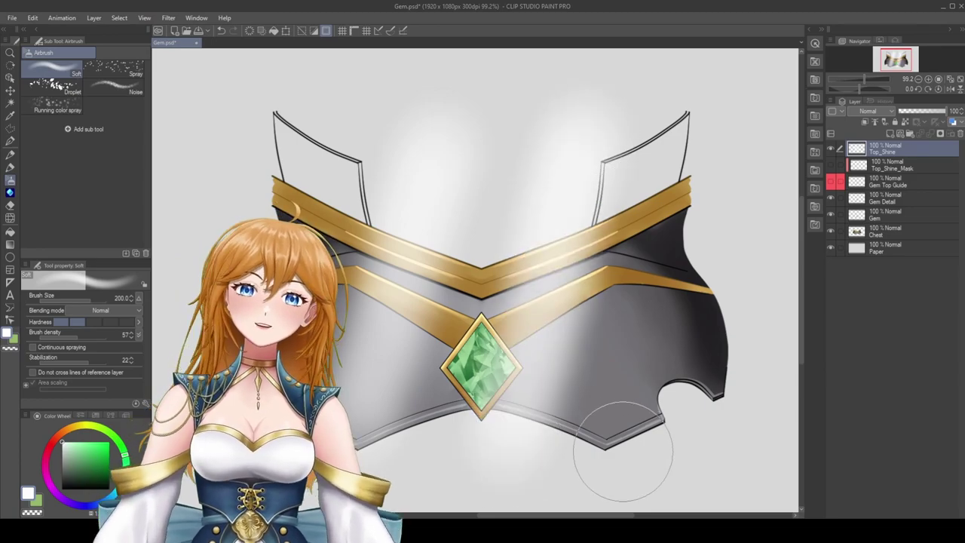
mouse_move(657, 463)
mouse_down()
mouse_move(741, 227)
mouse_move(754, 134)
mouse_move(660, 476)
mouse_up()
drag(604, 131, 506, 461)
drag(445, 122, 395, 384)
mouse_move(693, 426)
mouse_down()
mouse_move(683, 347)
mouse_move(680, 376)
mouse_up()
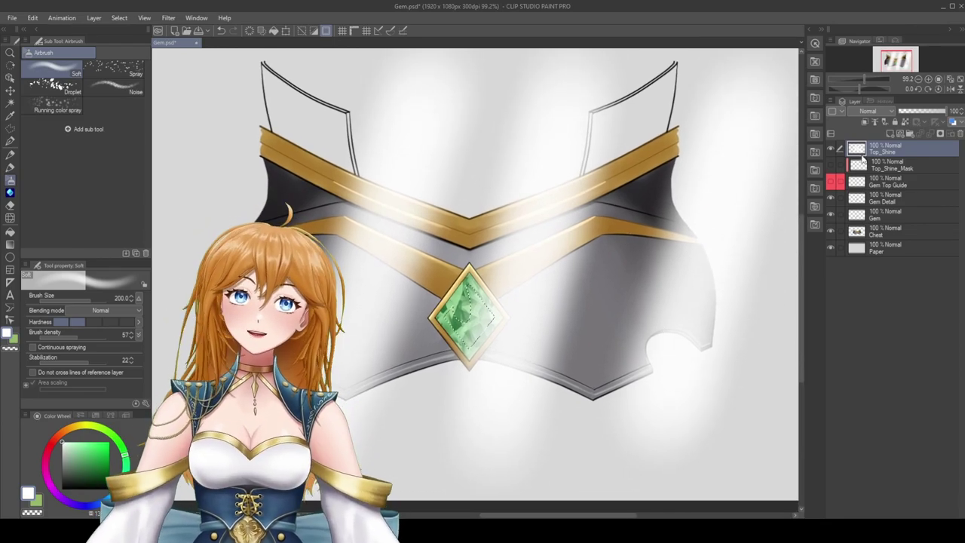
- Mask Top_Shine with the gem shine selection and slide the soft streaks across the gem inside the mask
click(939, 135)
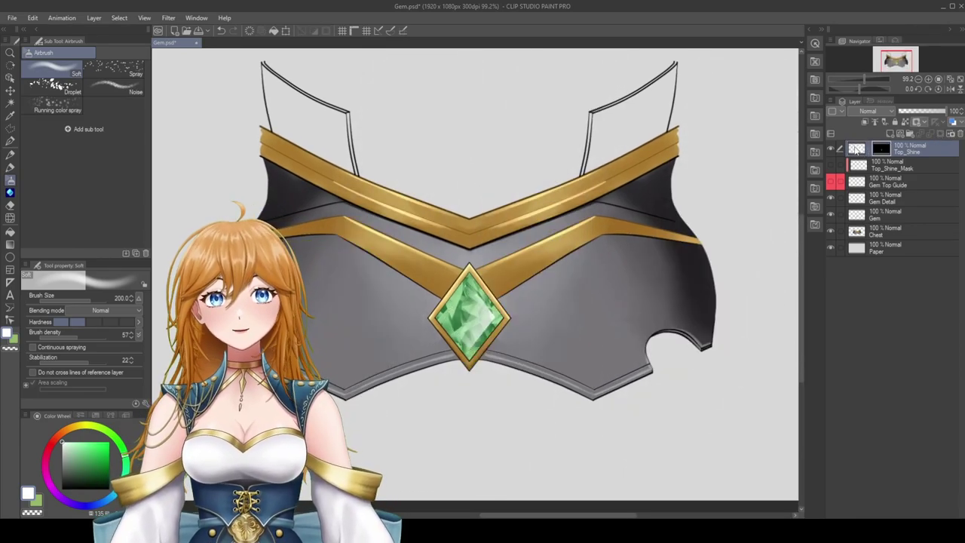
key(k)
drag(684, 360, 450, 346)
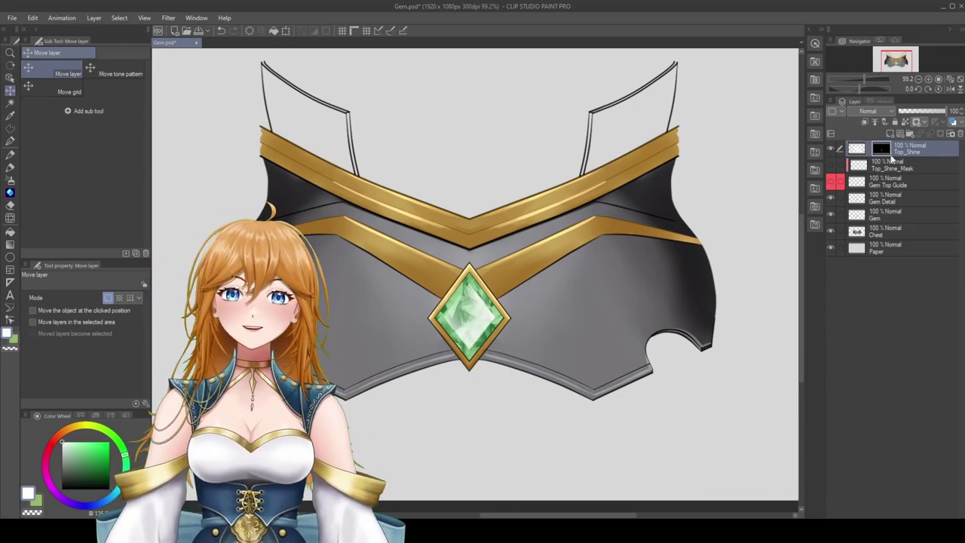
- Hide the Top_Shine layer
click(829, 148)
click(830, 154)
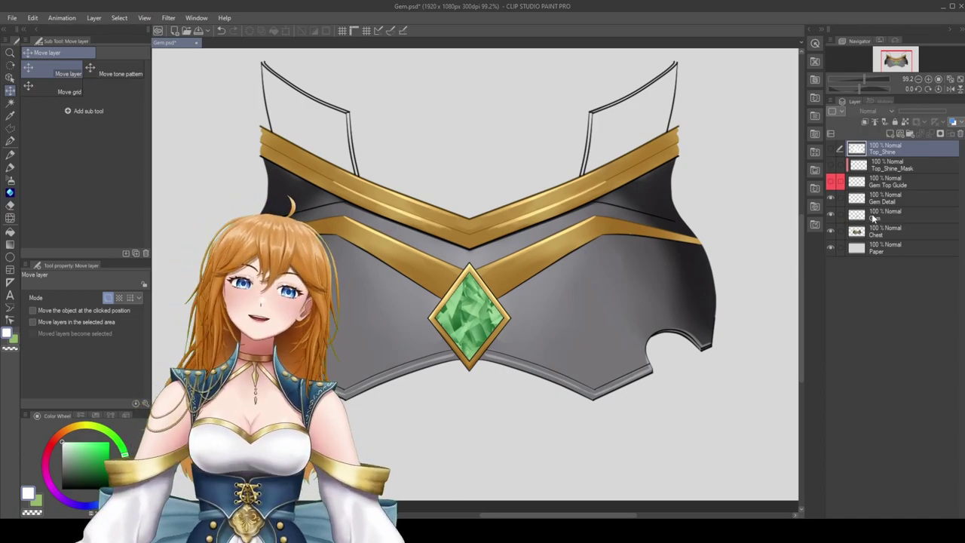
- Paste a copy of the Gem layer above Top_Shine, name it Side 1 Guide and mark it red
click(882, 217)
click(881, 150)
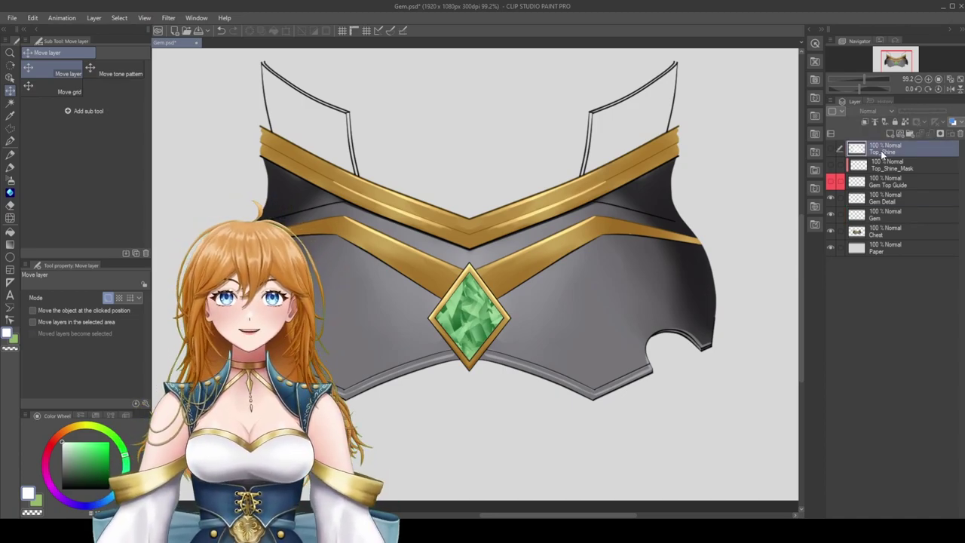
key(ctrl+v)
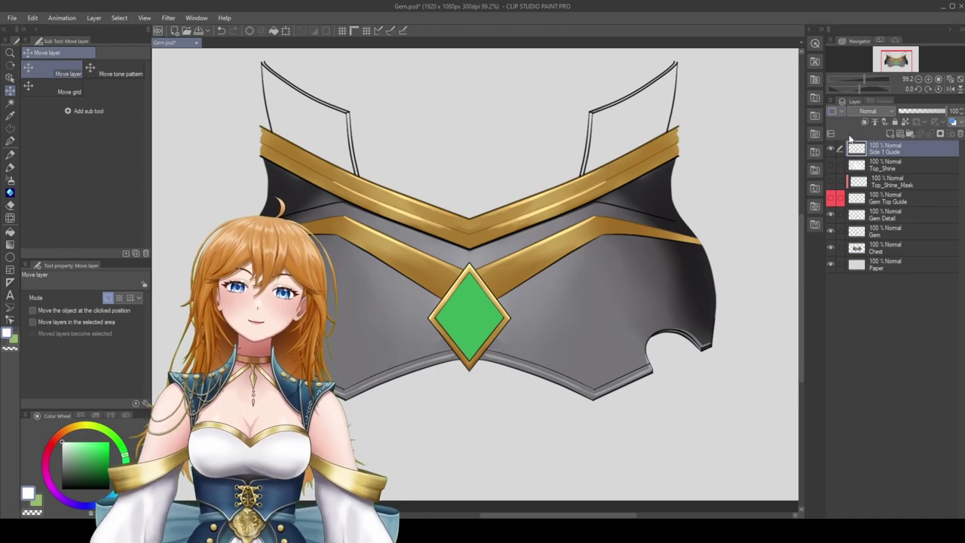
click(831, 111)
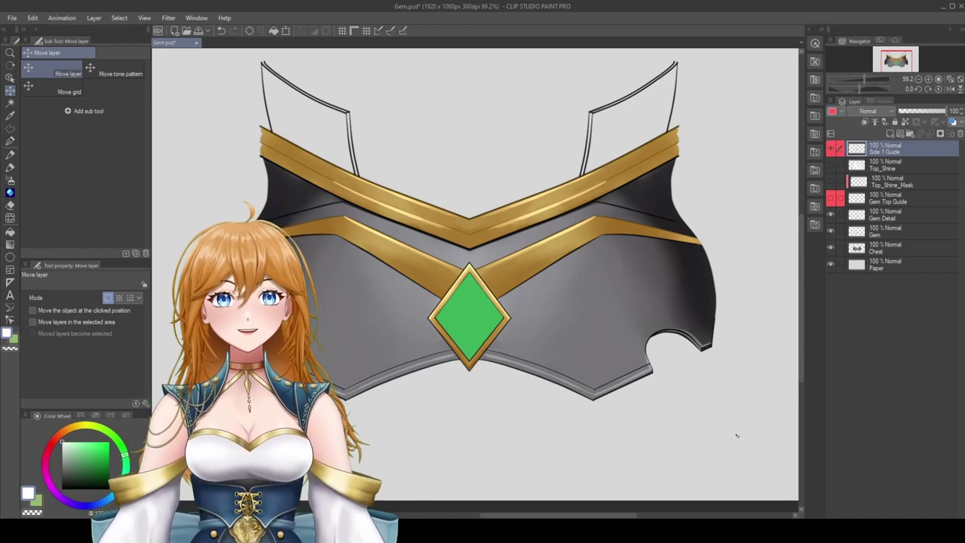
- Cut the Gem Top Guide area out of Side 1 Guide and erase down to the upper-left and lower-right bevel strips
ctrl+click(860, 204)
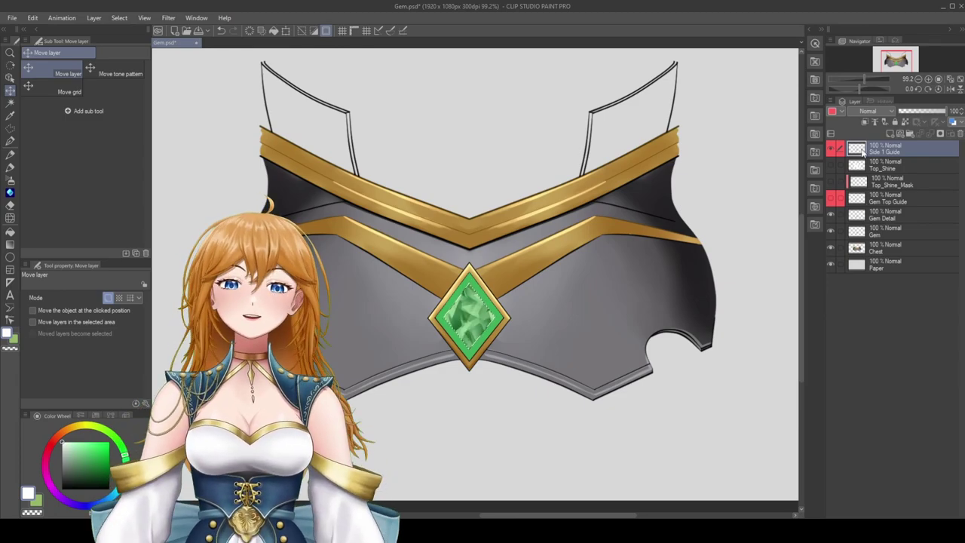
key(ctrl+d)
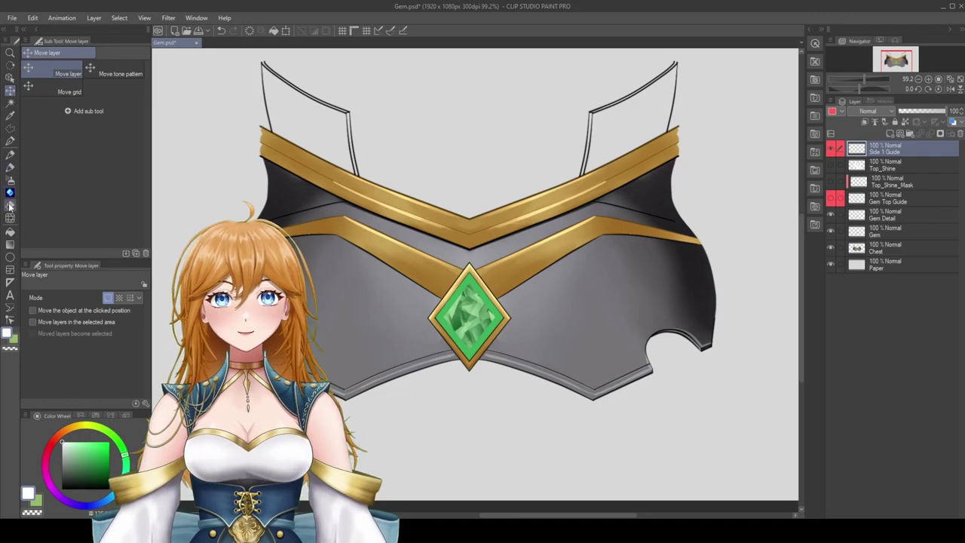
click(9, 204)
key(ctrl+alt+0)
scroll(472, 302, up, 3)
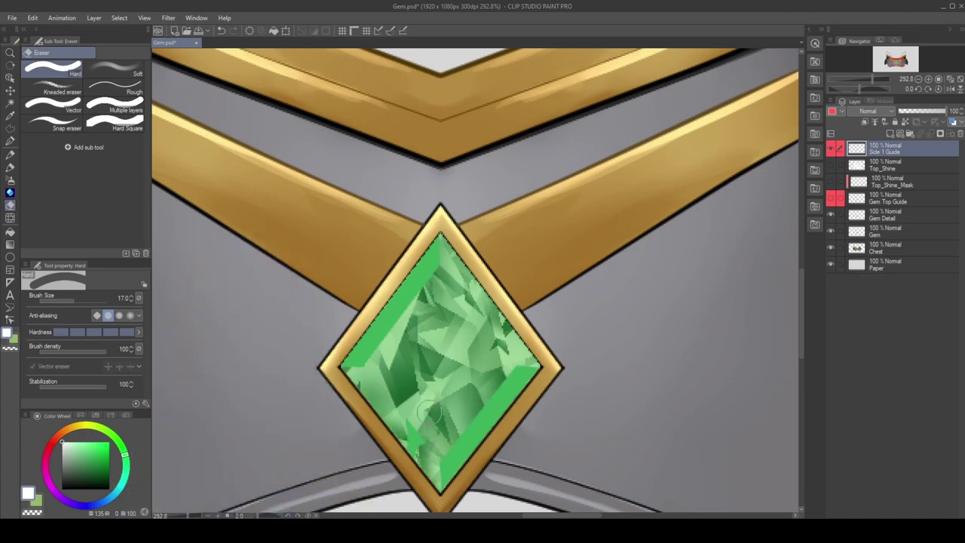
scroll(563, 205, down, 2)
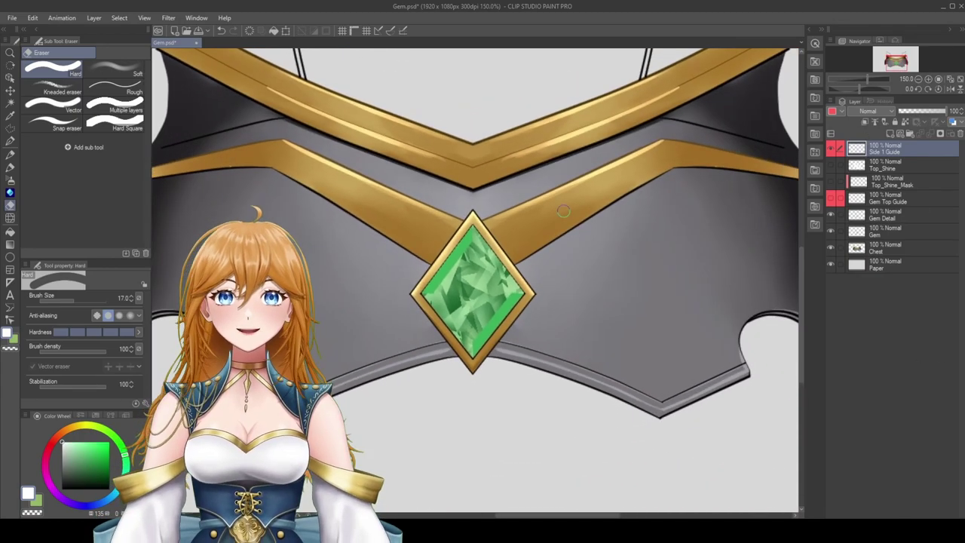
- Create a Side1_Mask layer and airbrush white at size 80 inside the Side 1 Guide selection, then deselect
ctrl+click(857, 149)
click(890, 134)
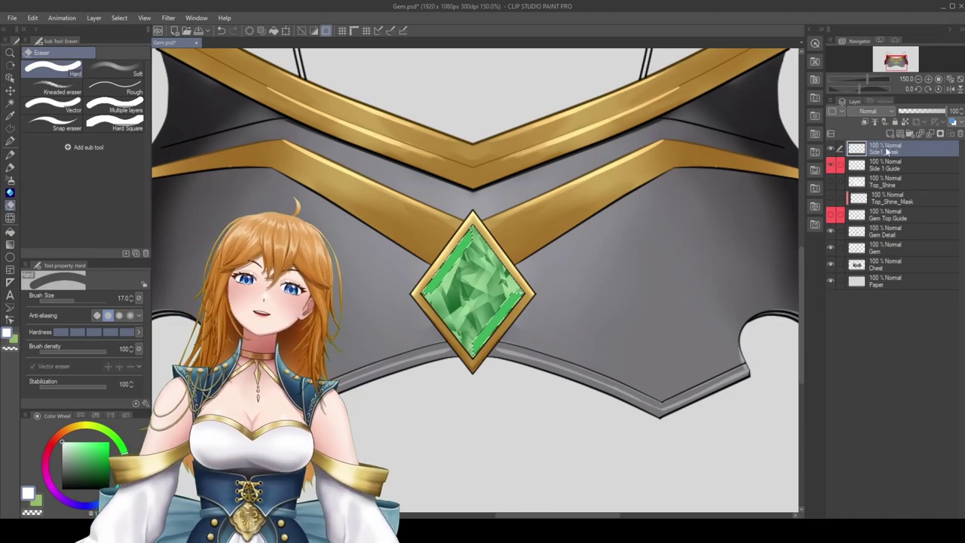
click(11, 181)
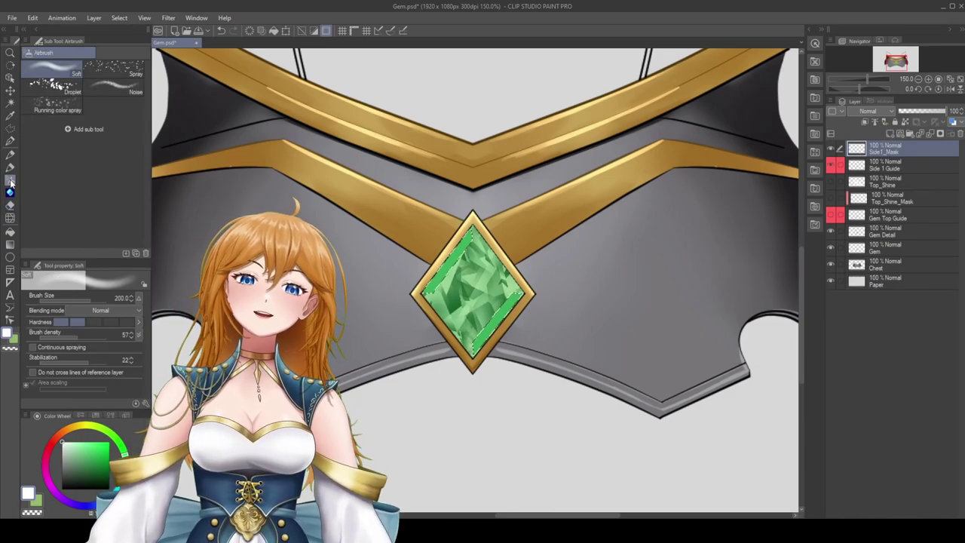
key(bracketleft)
key(bracketleft)
key(bracketleft)
key(bracketleft)
key(bracketleft)
drag(427, 202, 413, 315)
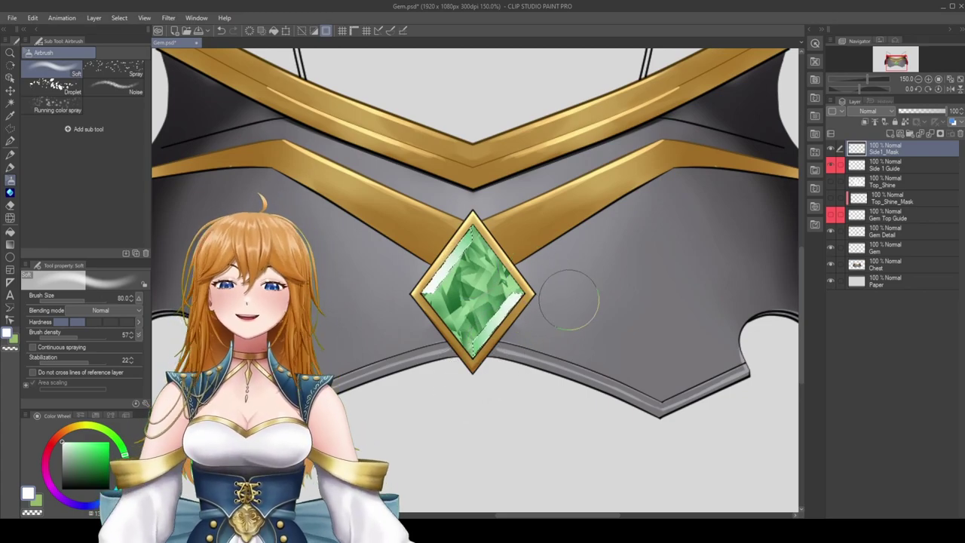
key(ctrl+d)
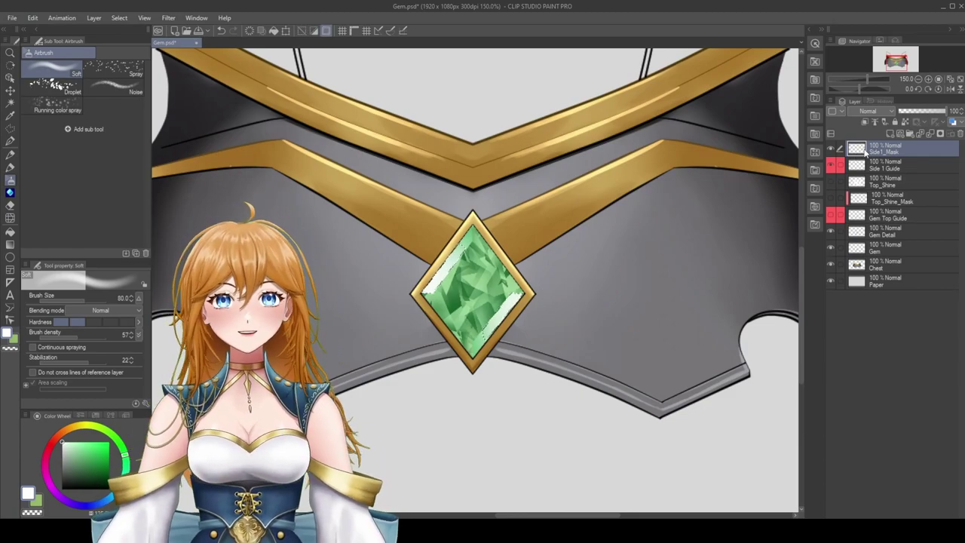
- Add a Side1_Shine layer and airbrush three vertical white streaks across the armor and gem at size 80 with maximum hardness
click(891, 132)
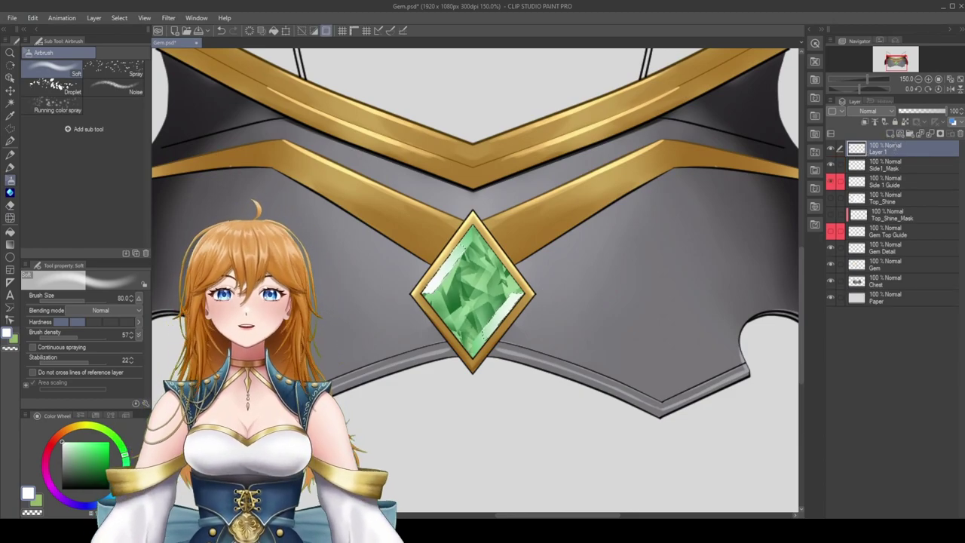
key(ctrl+d)
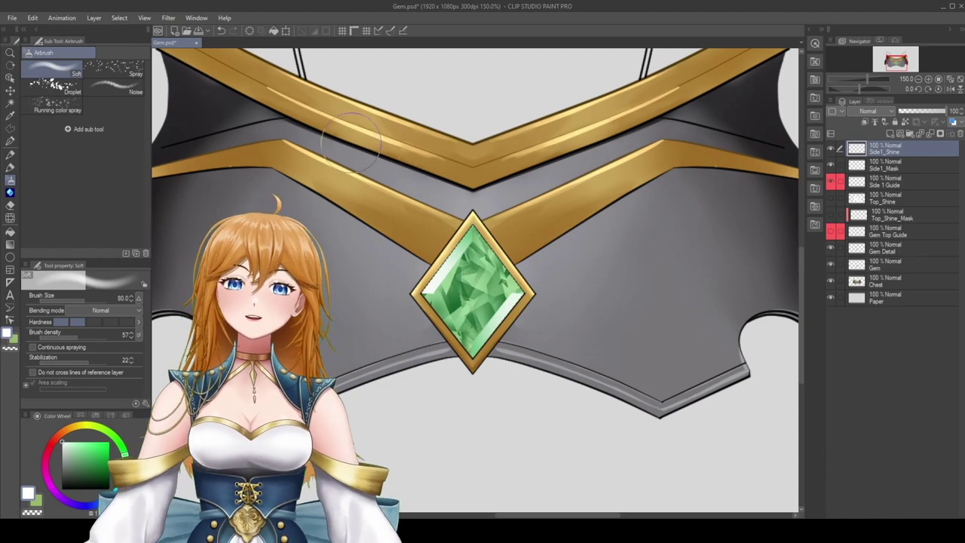
drag(360, 133, 360, 380)
drag(491, 128, 491, 467)
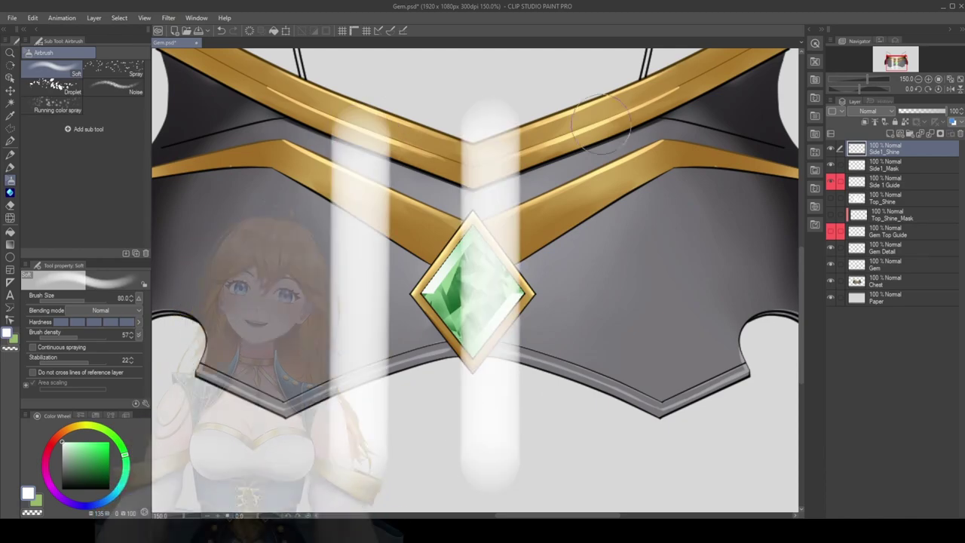
drag(637, 116, 625, 463)
drag(490, 459, 491, 113)
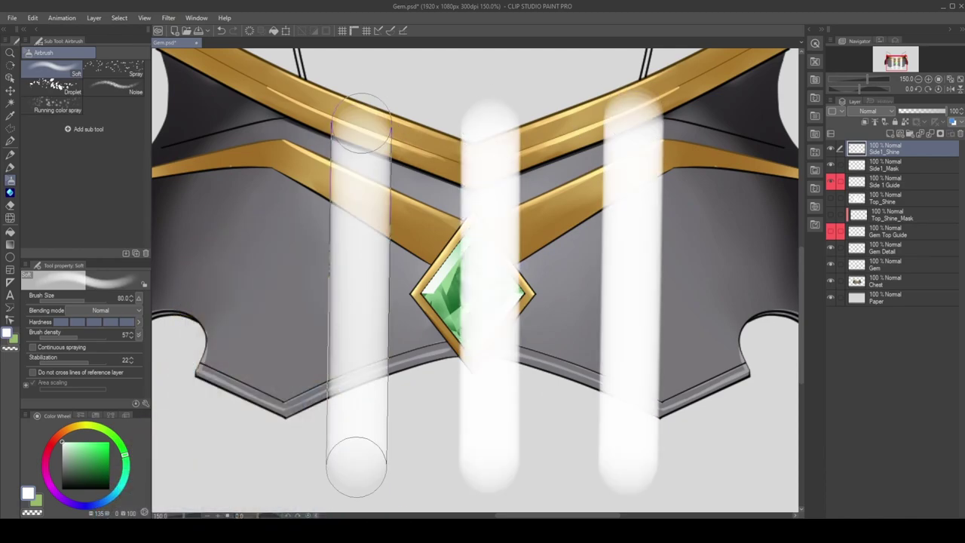
shift+click(360, 121)
- Mask Side1_Shine with the Side1_Mask selection and slide the streaks across the gem inside the mask
ctrl+click(857, 165)
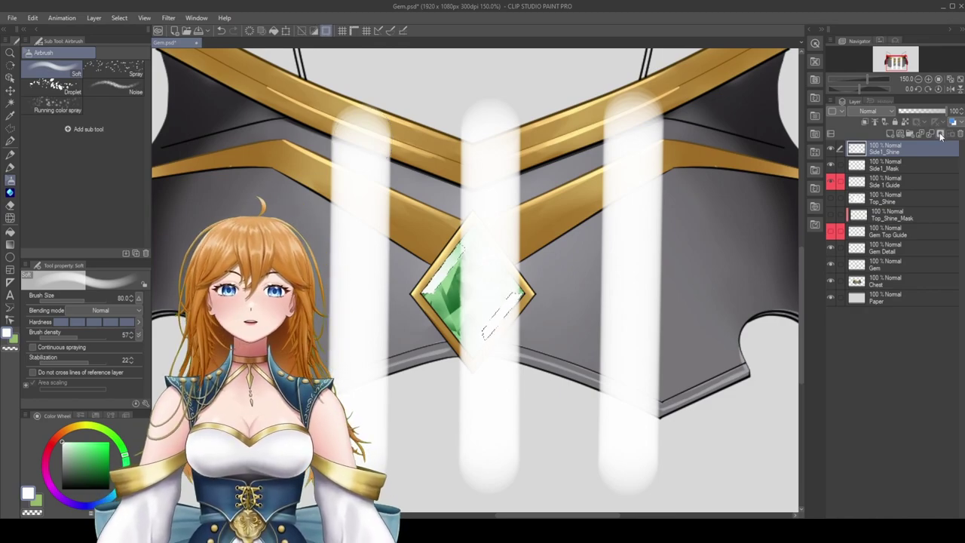
click(940, 133)
click(856, 149)
click(11, 92)
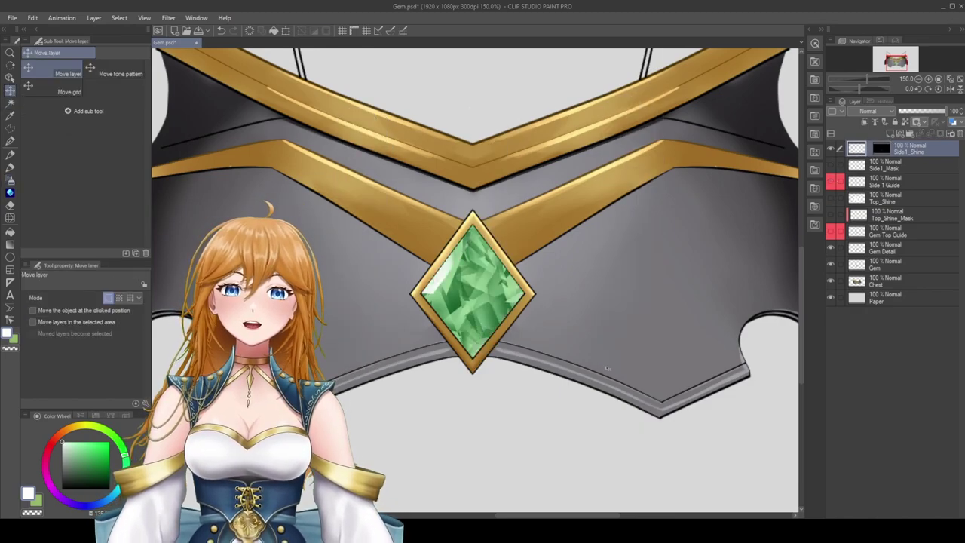
drag(456, 439, 577, 377)
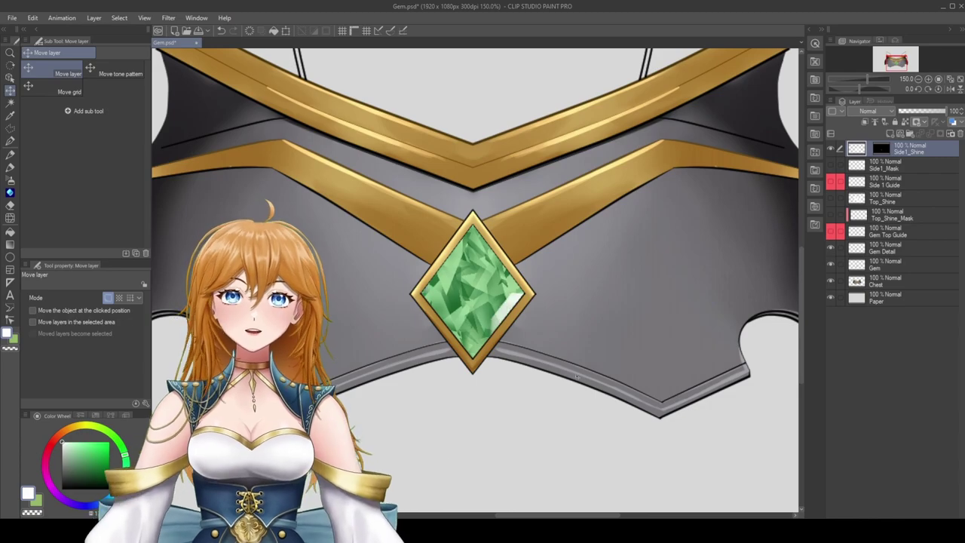
- Disable the Side1_Shine mask and move the two outer streaks farther from the middle one using freehand selections
shift+click(880, 149)
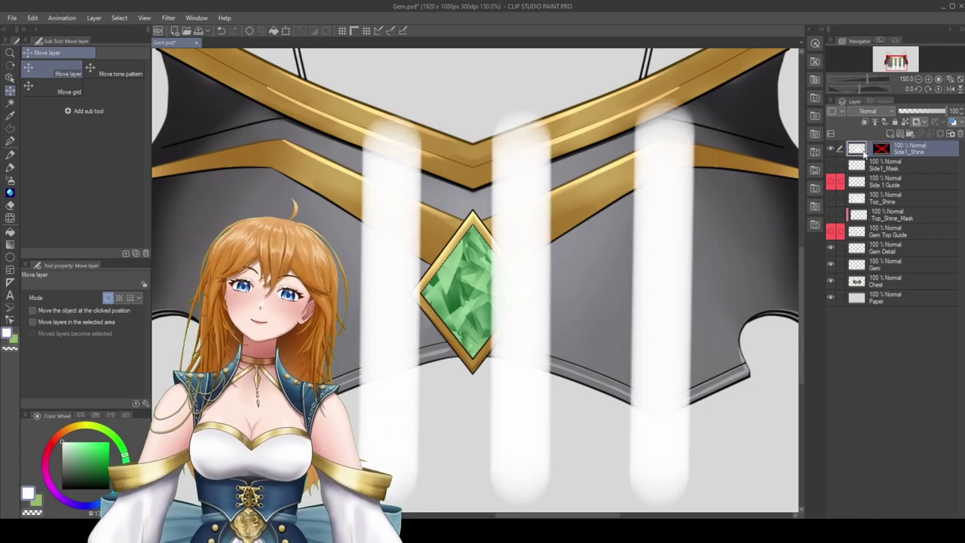
key(m)
mouse_move(253, 102)
mouse_down()
mouse_move(370, 77)
mouse_move(252, 120)
mouse_move(253, 103)
mouse_up()
key(k)
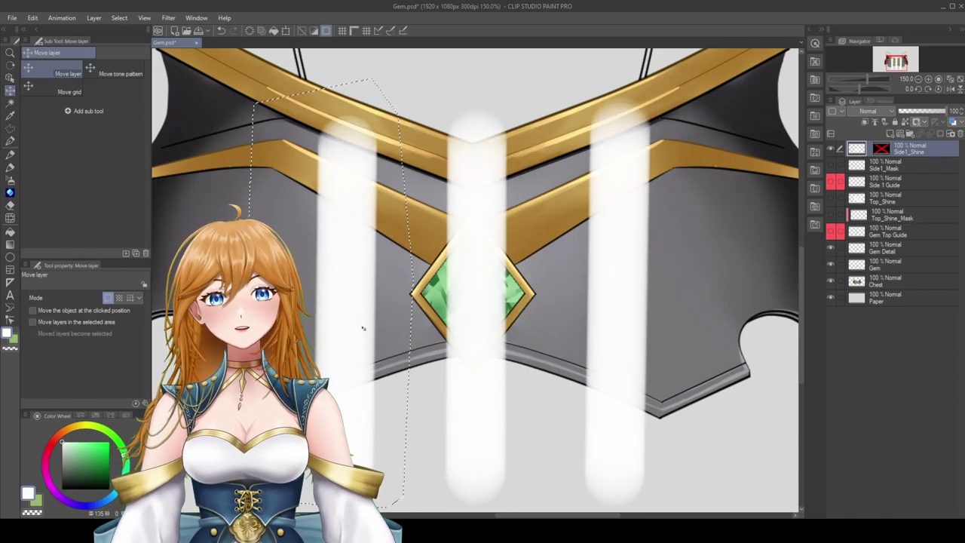
drag(364, 327, 301, 328)
drag(481, 377, 511, 369)
key(m)
mouse_move(563, 83)
mouse_down()
mouse_move(557, 398)
mouse_move(680, 85)
mouse_up()
key(k)
drag(624, 332, 642, 332)
key(ctrl+d)
- Re-enable the Side1_Shine mask, transform the streaks slightly and slide them across the gem
shift+click(880, 148)
click(856, 148)
drag(619, 383, 581, 386)
key(ctrl+t)
drag(637, 420, 625, 437)
key(Return)
drag(537, 369, 739, 264)
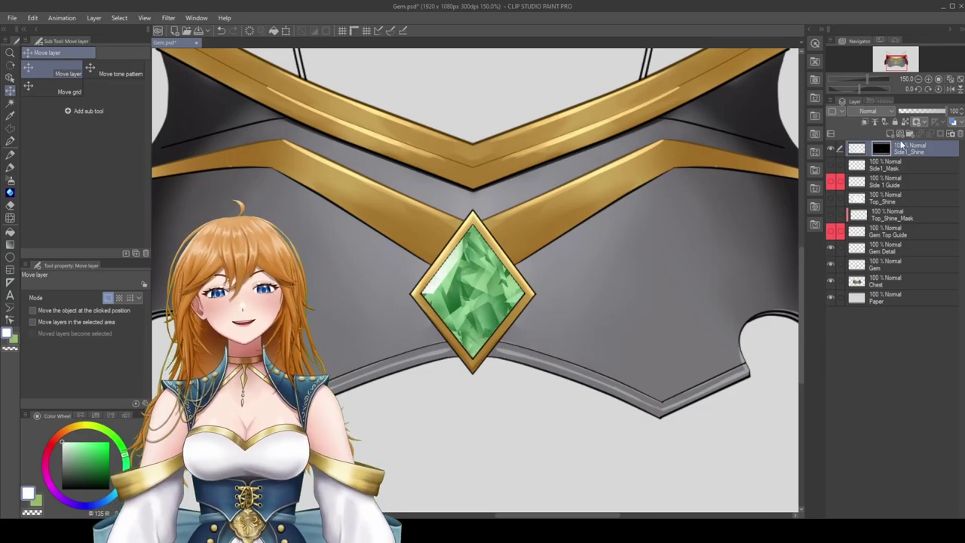
- Delete the mask from Side1_Shine and hide the layer
drag(882, 149, 959, 133)
click(830, 149)
- Paste a copy of the Gem layer above Side1_Shine, name it Side 2 Guide and mark it red
click(883, 264)
key(ctrl+c)
click(890, 150)
key(ctrl+v)
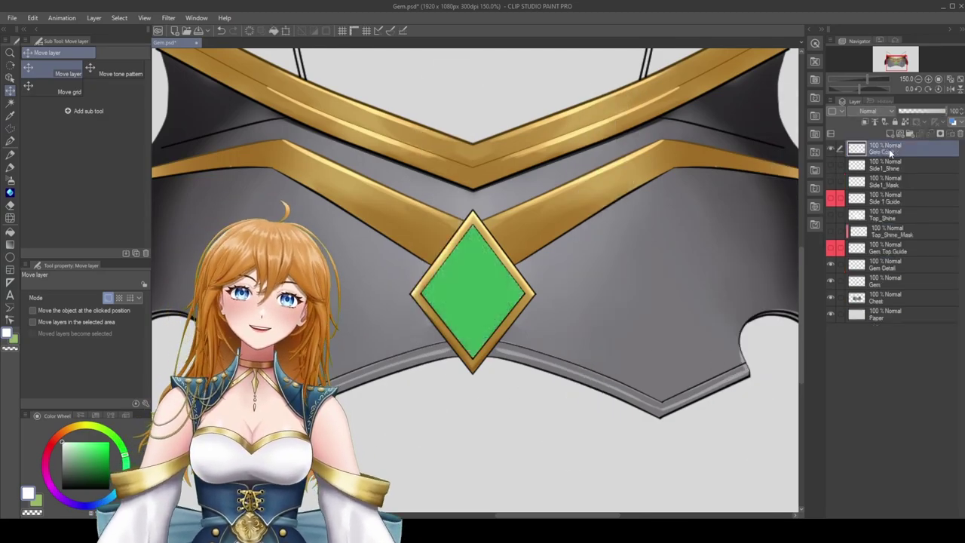
text(Side 2 Guide)
key(Return)
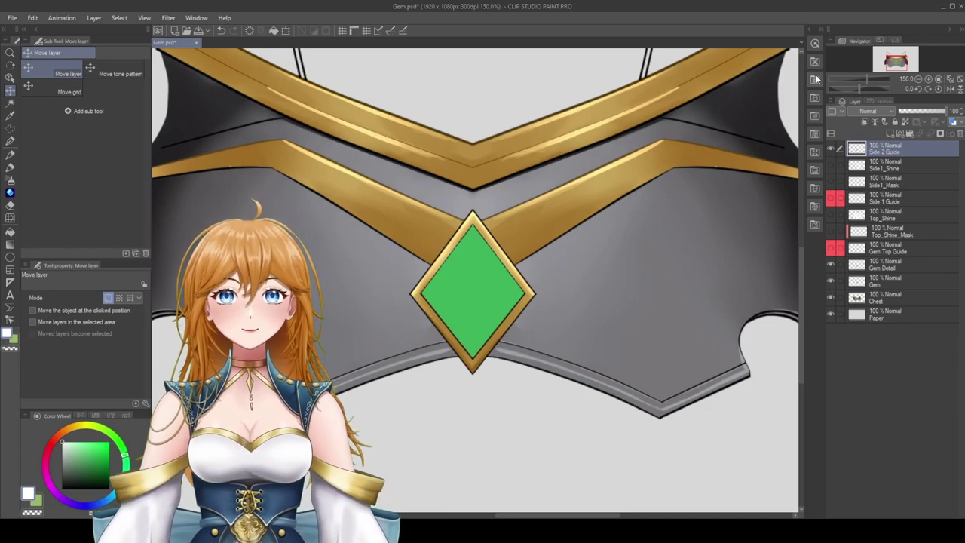
click(841, 111)
click(838, 137)
- Delete the Gem Top Guide and Side 1 Guide areas from Side 2 Guide, leaving the two remaining bevel strips
ctrl+click(858, 250)
key(Delete)
ctrl+click(857, 201)
key(Delete)
key(ctrl+d)
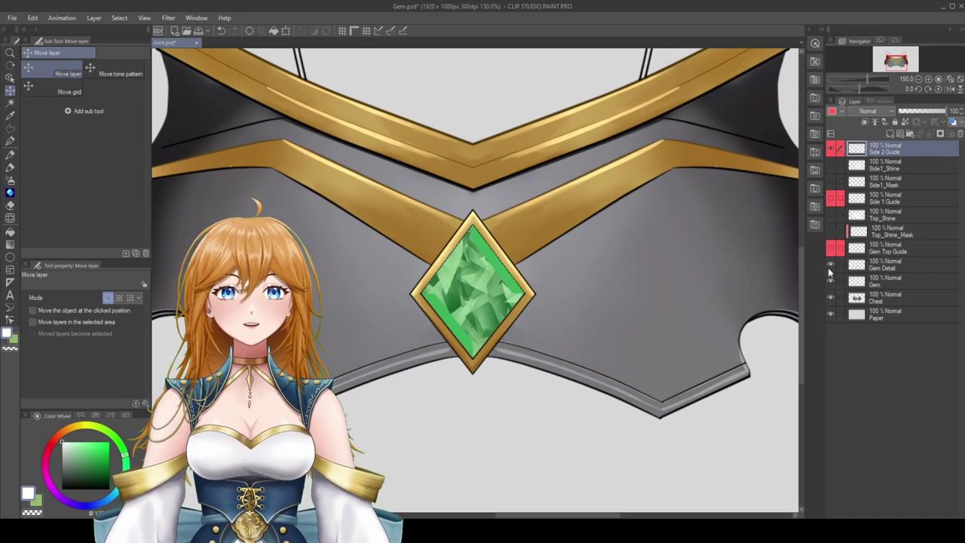
- Hide Gem Detail and Gem to check Side 2 Guide's edges with the hard Eraser ready, and show both layers again
drag(831, 266, 831, 281)
scroll(473, 303, up, 7)
key(e)
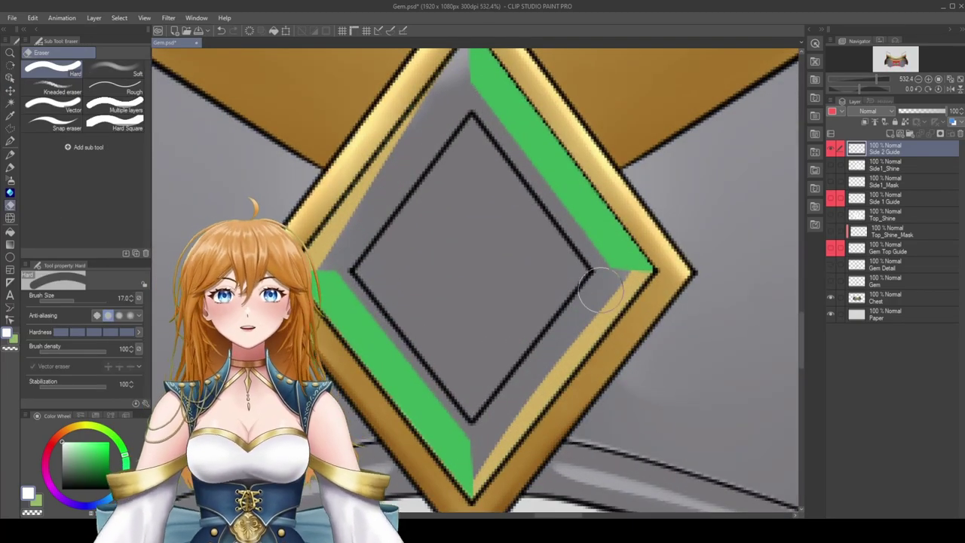
scroll(674, 312, down, 4)
drag(830, 281, 829, 263)
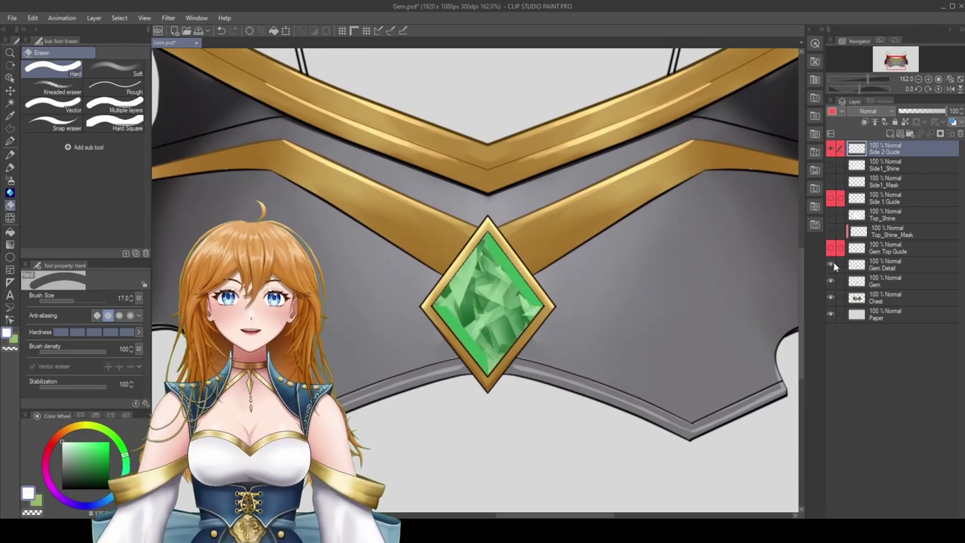
- Create a new layer above Side 2 Guide and name it Side2_Mask
click(892, 132)
double_click(885, 153)
text(Side2_Mask)
key(Return)
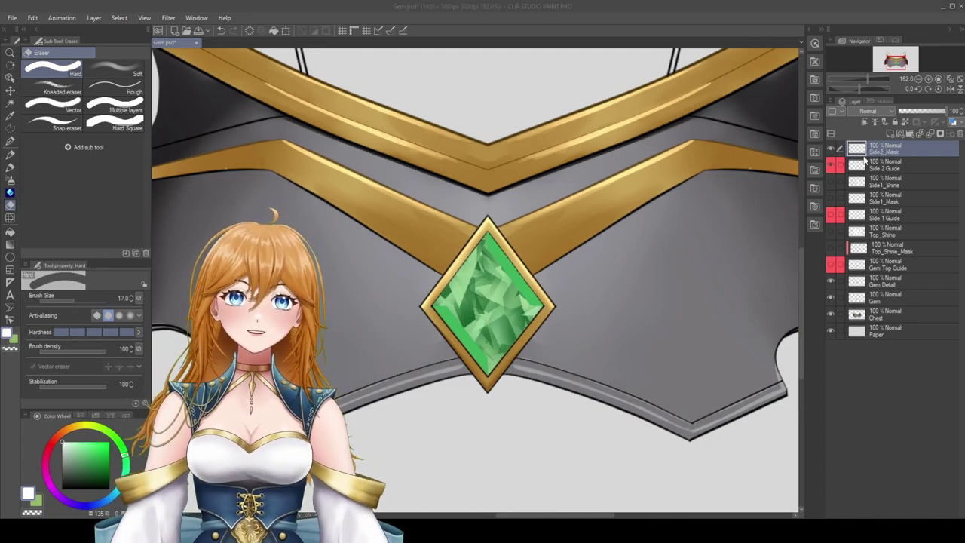
- Airbrush white over both bevel strips on Side2_Mask inside the Side 2 Guide selection, then deselect
ctrl+click(862, 165)
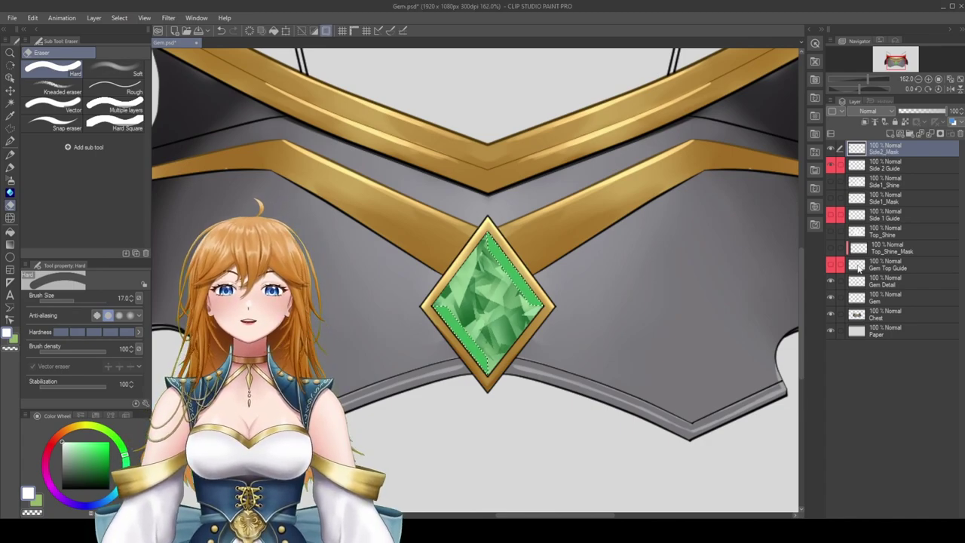
click(10, 178)
drag(455, 206, 583, 306)
drag(428, 298, 540, 405)
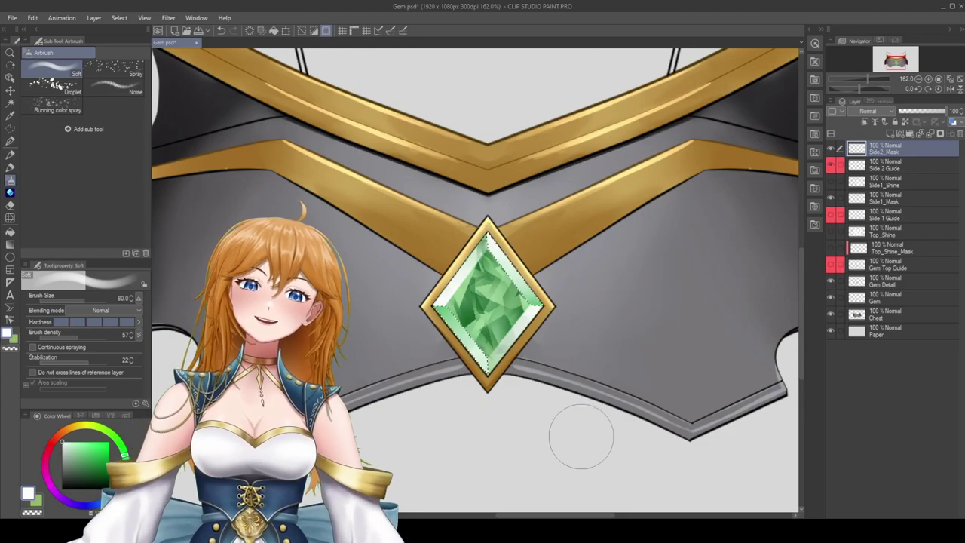
key(ctrl+d)
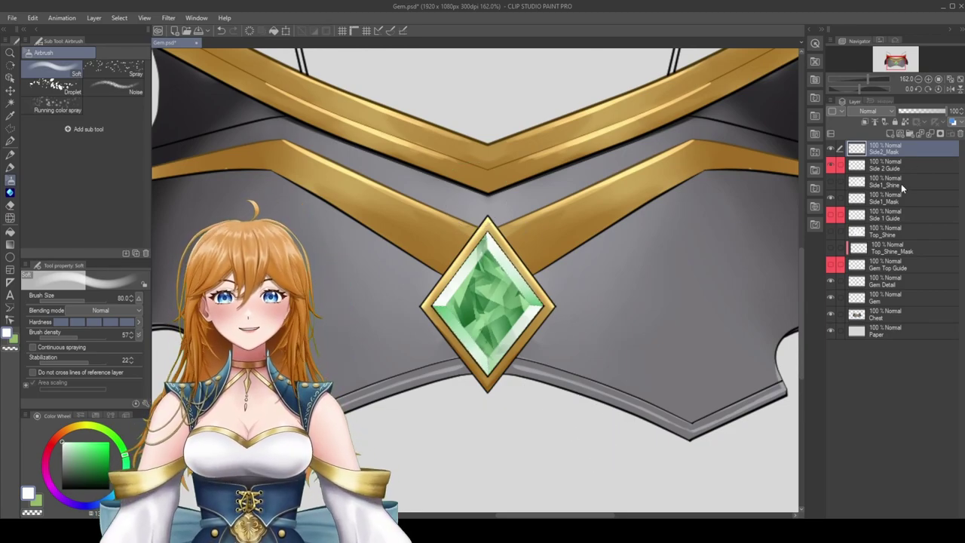
- Add a Side2_Shine layer, hide Side2_Mask and airbrush three hard diagonal white streaks across the armor and gem
key(ctrl+shift+n)
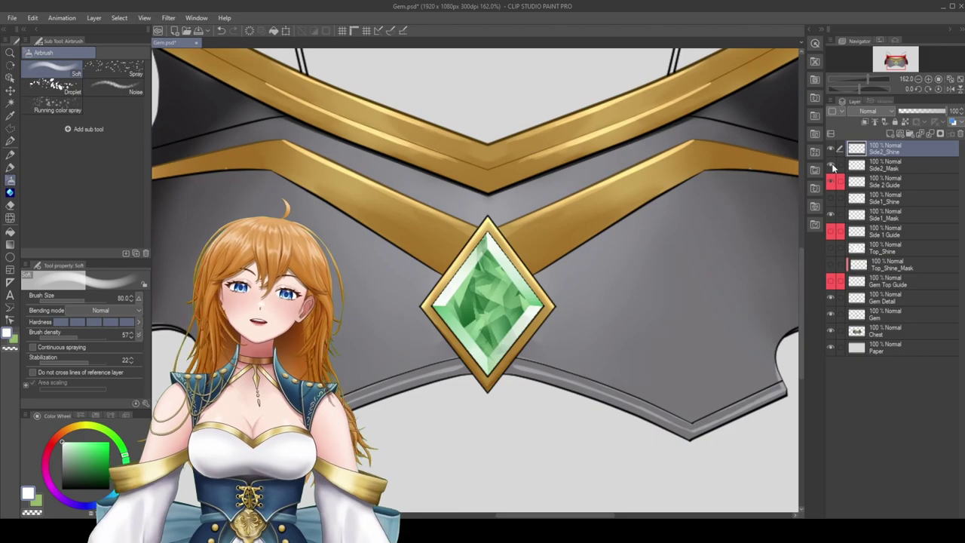
click(831, 164)
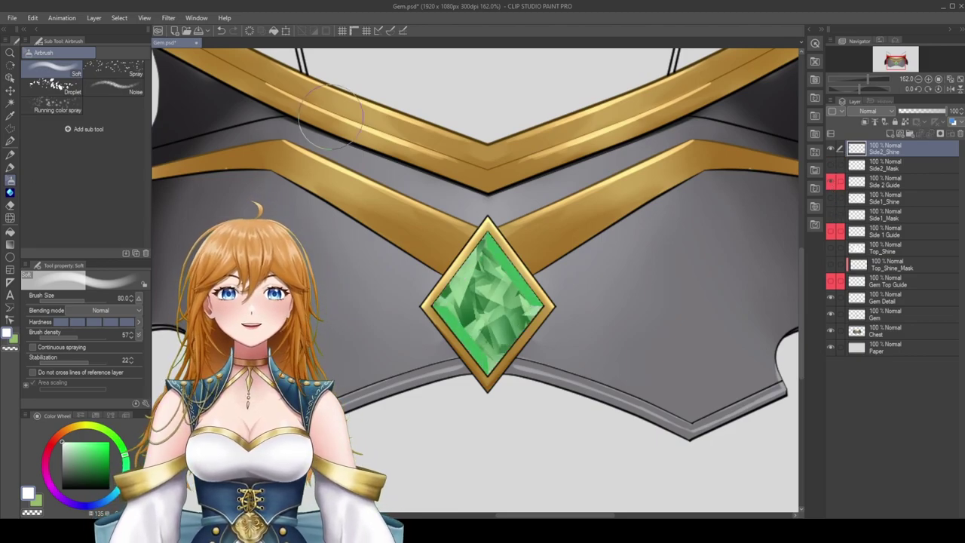
mouse_move(267, 124)
mouse_down()
mouse_move(388, 441)
mouse_move(261, 117)
mouse_up()
key(ctrl+z)
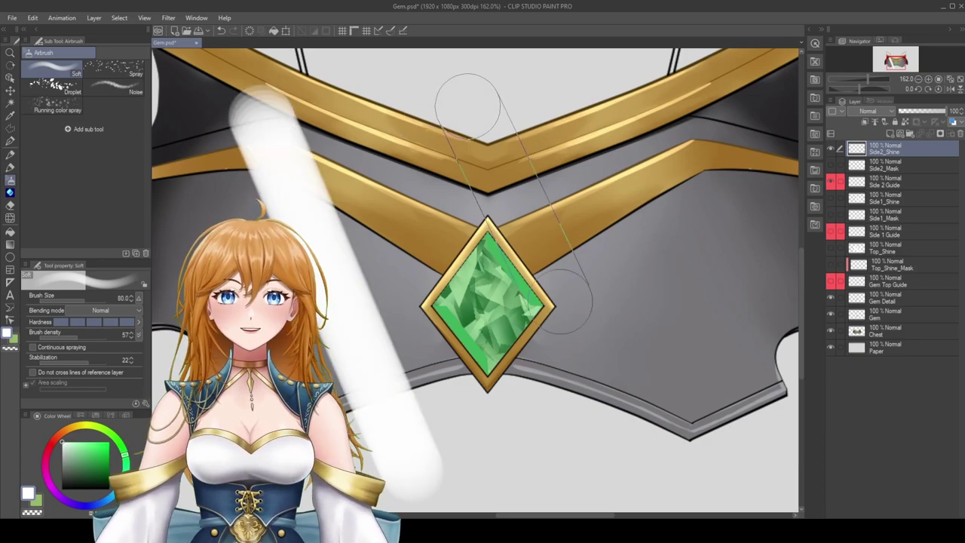
drag(468, 102, 592, 451)
drag(646, 97, 773, 450)
drag(775, 451, 650, 95)
- Mask Side2_Shine with the Side2_Mask selection and slide the streaks across the gem inside the mask
ctrl+click(858, 166)
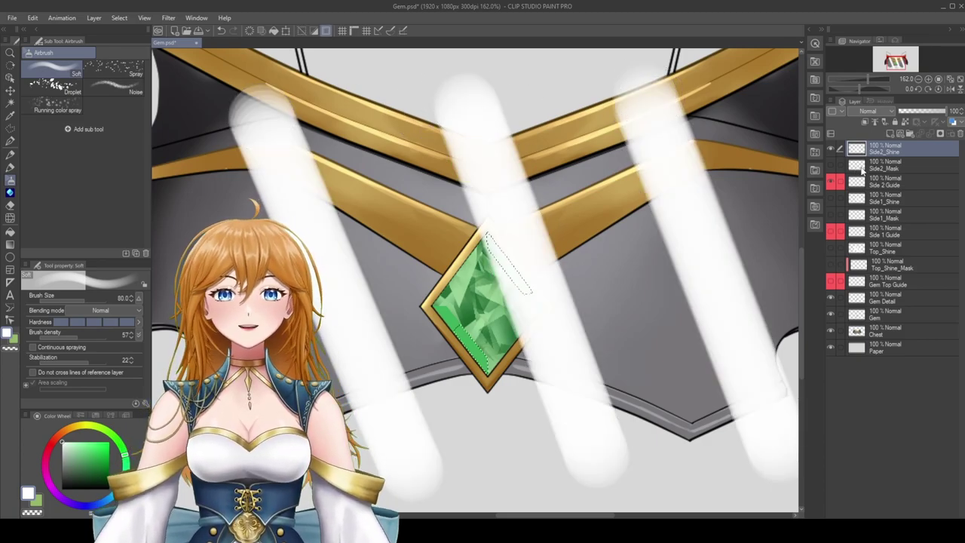
click(939, 134)
click(855, 149)
key(k)
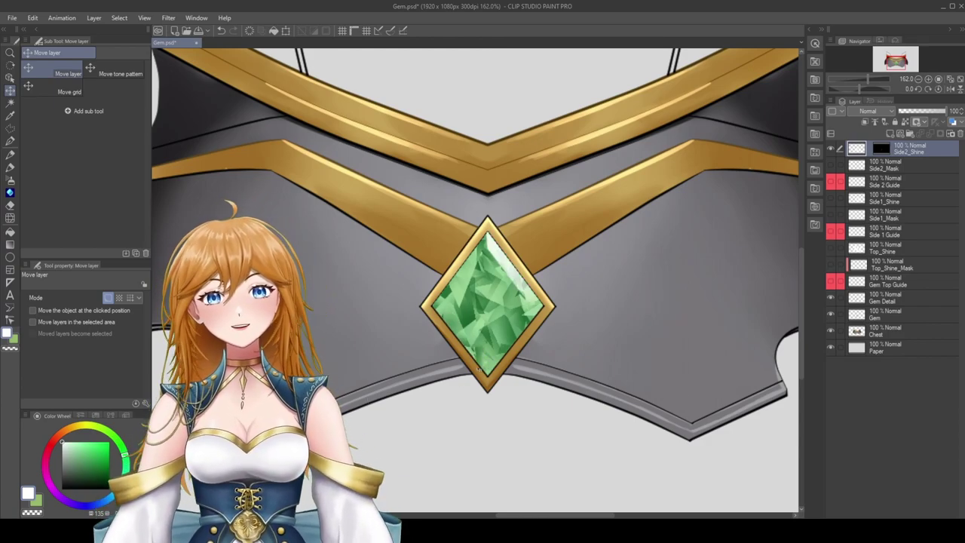
- Undo the masking of Side2_Shine and hide the layer
click(888, 149)
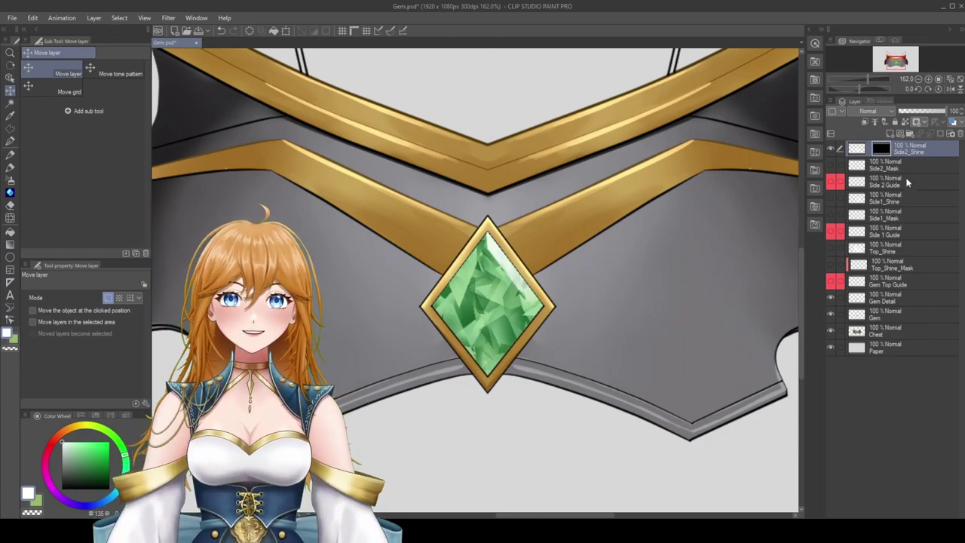
key(ctrl+z)
key(ctrl+z)
key(ctrl+z)
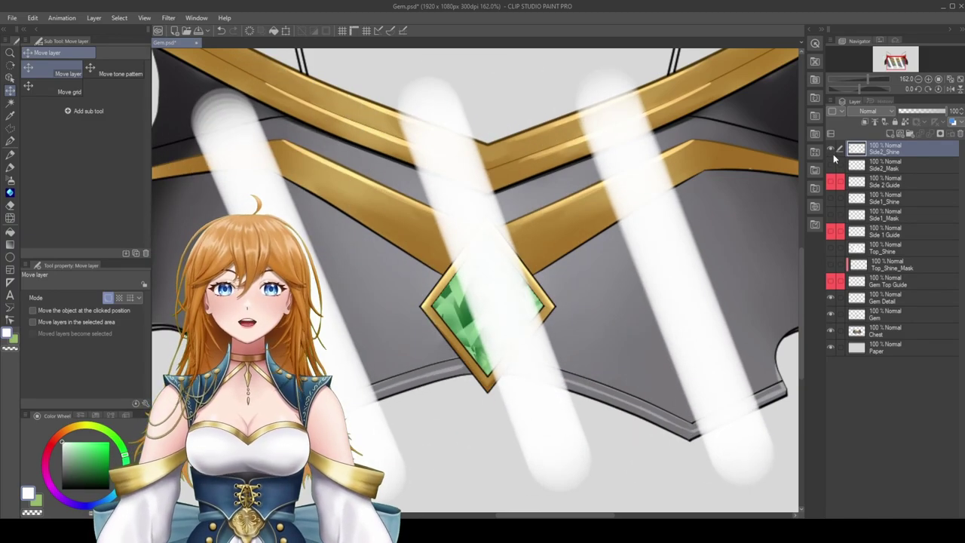
click(831, 149)
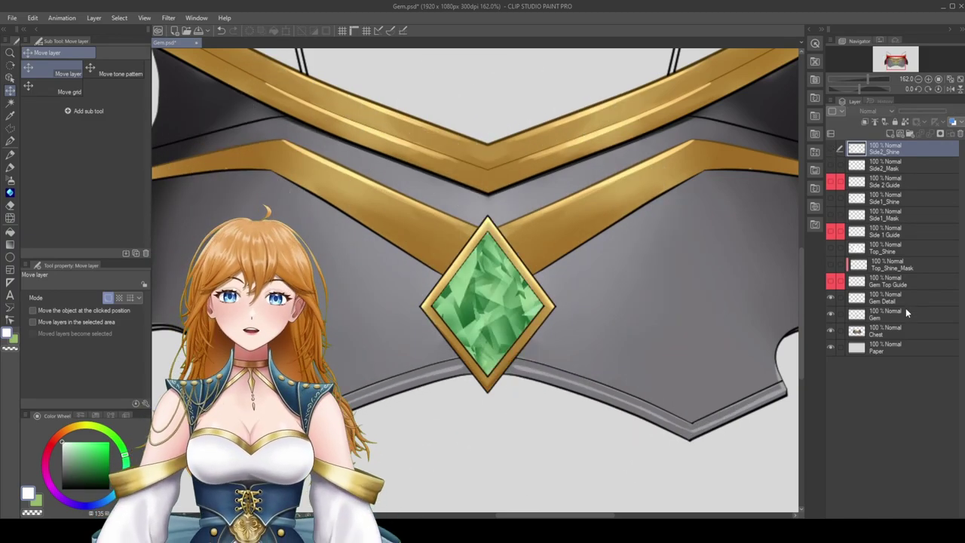
- Label the Top_Shine_Mask, Side1_Mask and Side2_Mask layers with the purple palette colour
click(910, 267)
ctrl+click(911, 211)
ctrl+click(883, 165)
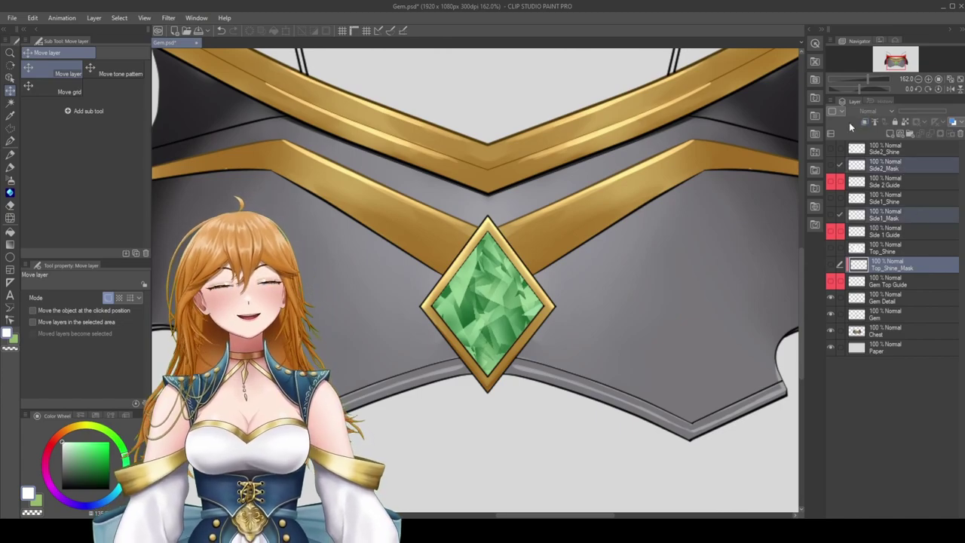
click(851, 187)
- Label the Side2_Shine, Side1_Shine and Top_Shine layers with the yellow palette colour
click(882, 151)
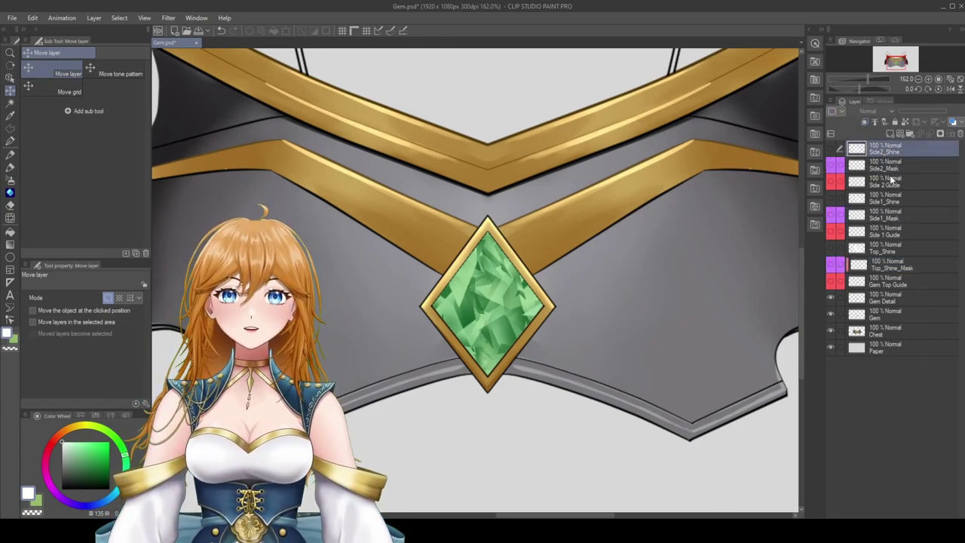
ctrl+click(891, 199)
ctrl+click(893, 248)
click(843, 112)
click(851, 159)
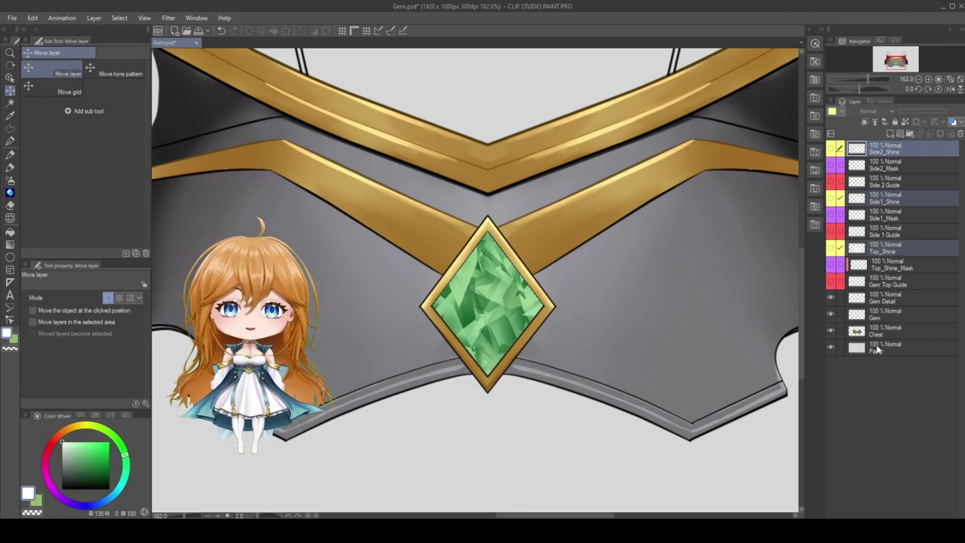
- Add a new layer above Side2_Shine and name it Gem_Glow_1_Mask
click(887, 134)
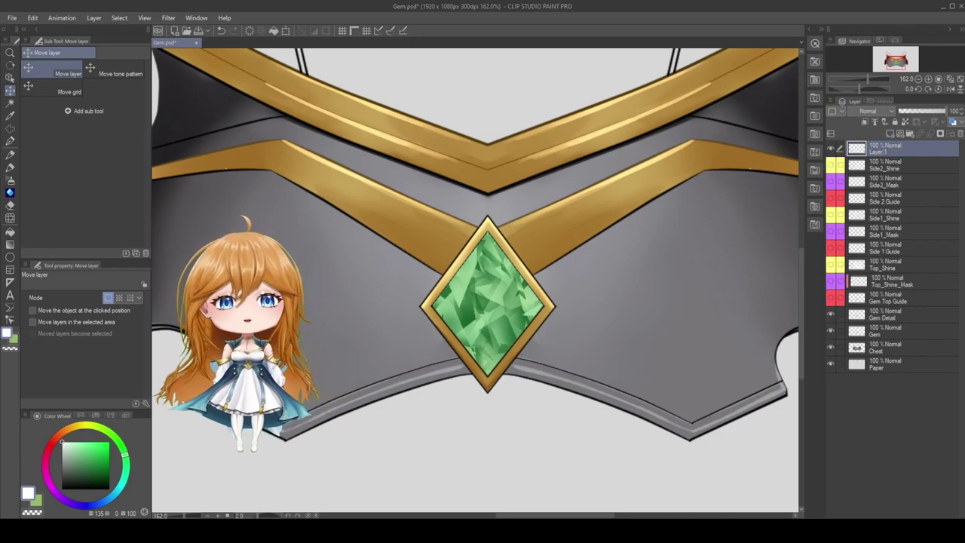
text(Gem_Glow_1_Mask)
key(Return)
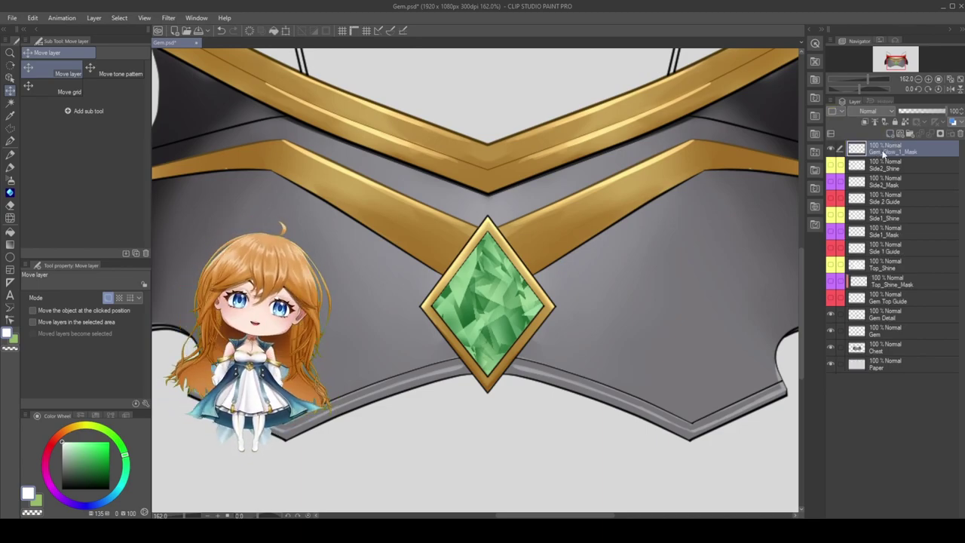
- Auto-select the lightest facets on the Gem Detail layer, fill them with white on Gem_Glow_1_Mask and deselect
click(910, 313)
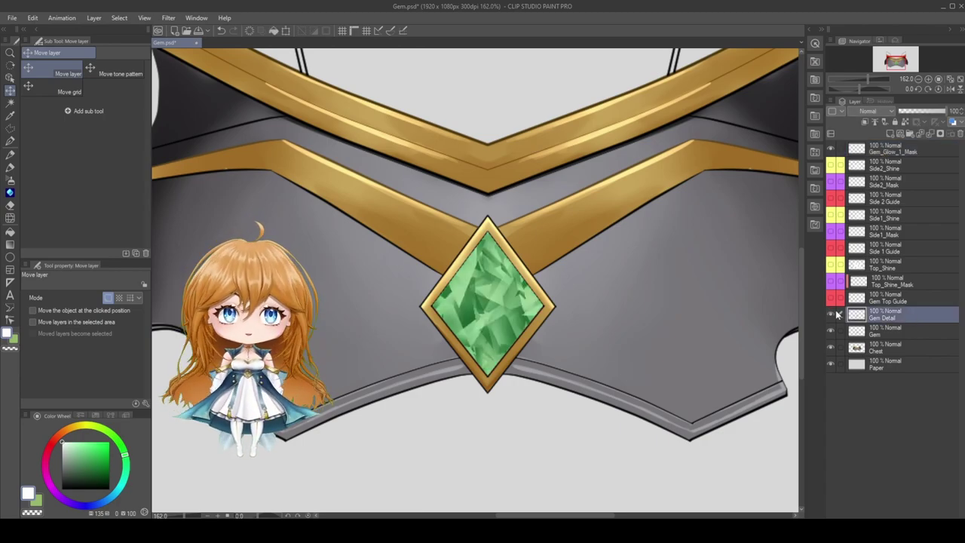
click(10, 104)
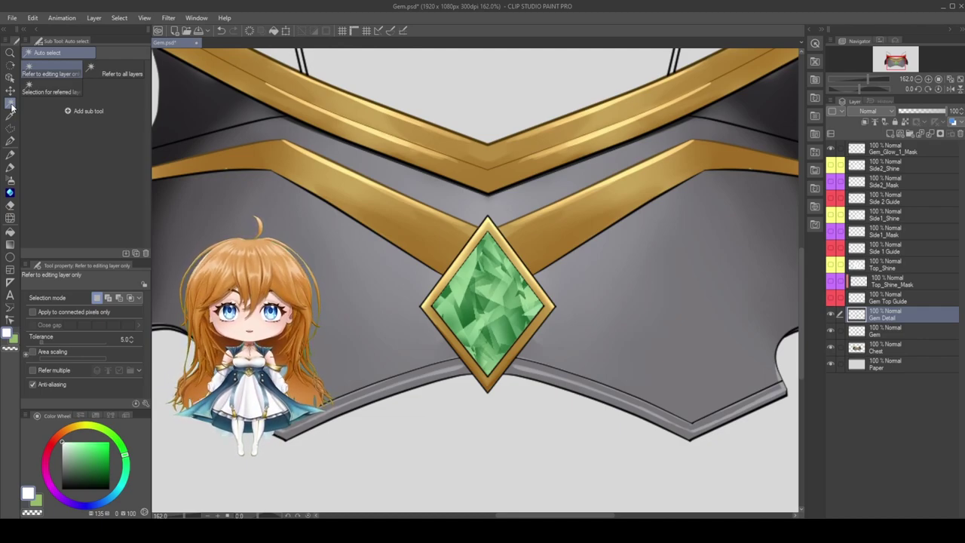
click(488, 291)
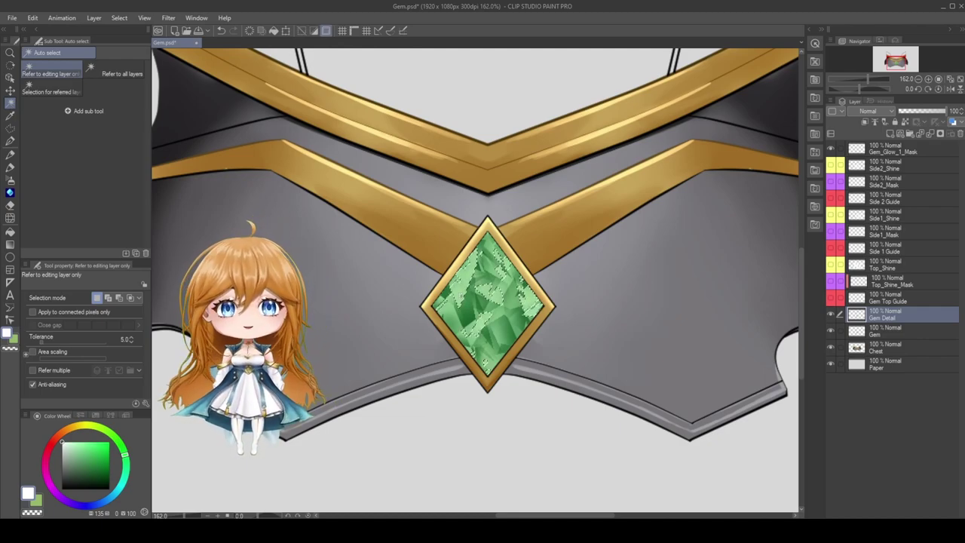
click(859, 150)
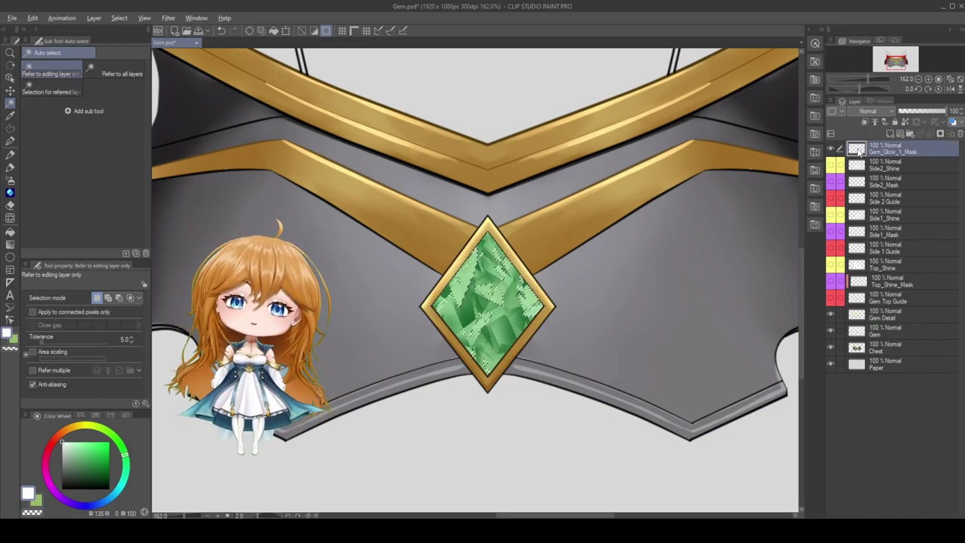
key(alt+BackSpace)
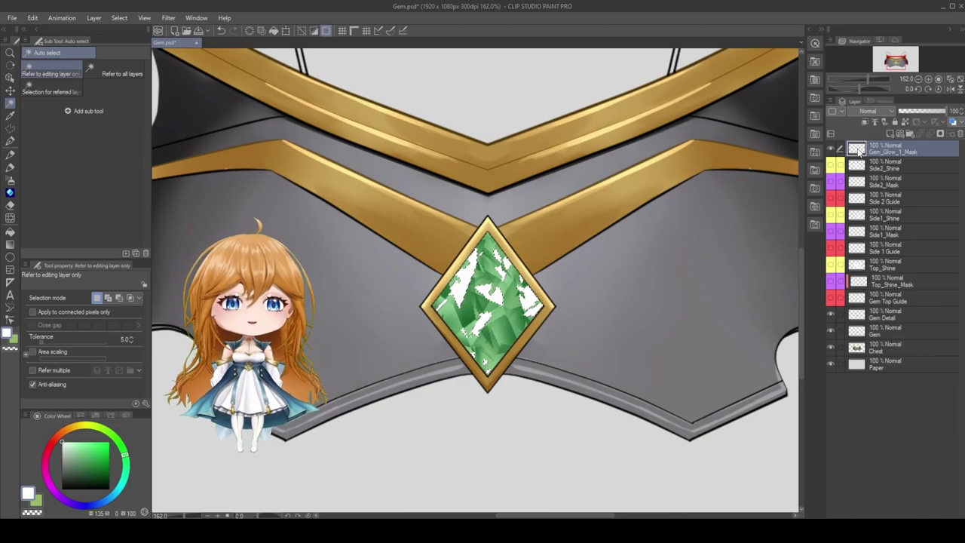
key(ctrl+d)
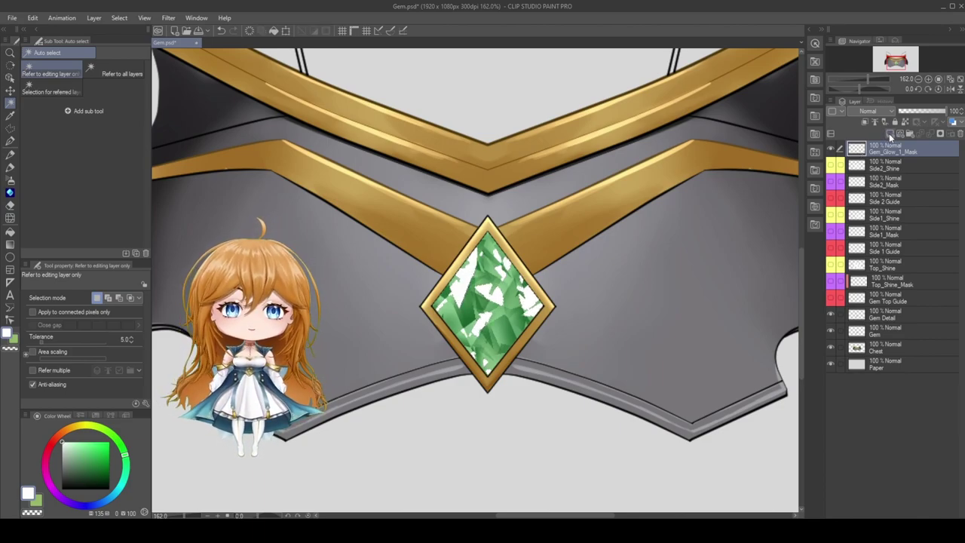
- Add a Gem_Glow_1_Shine layer and airbrush hard white dots of varying sizes across the armor and around the gem
click(889, 134)
click(10, 181)
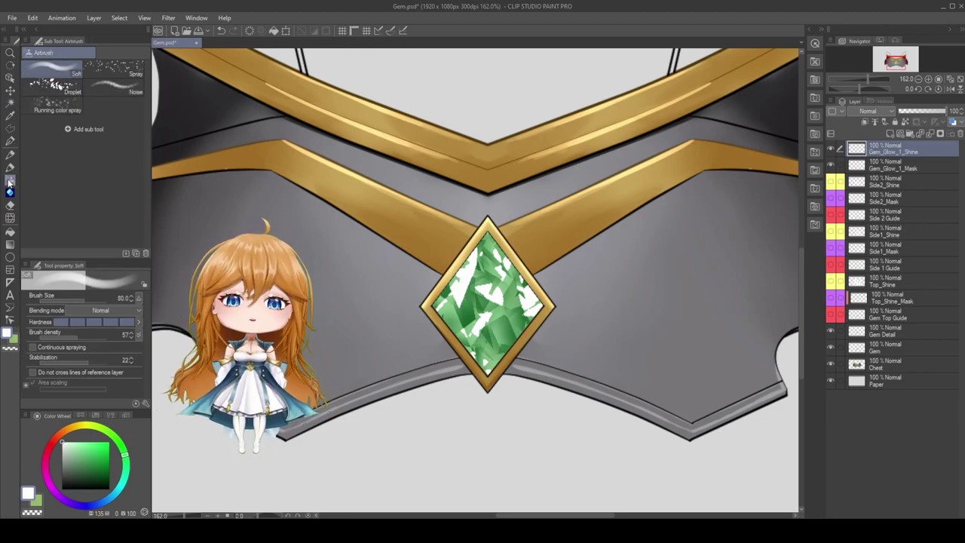
click(279, 141)
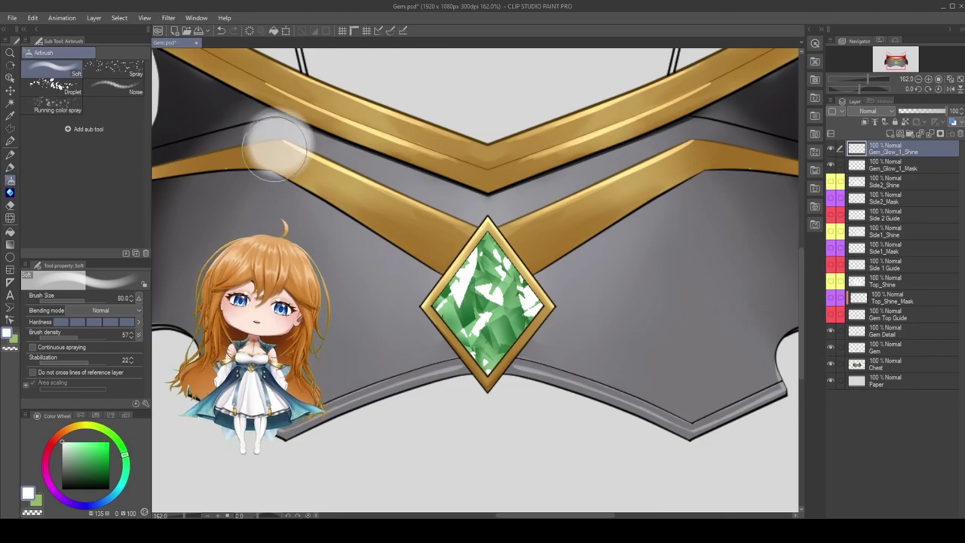
click(434, 159)
click(362, 292)
click(312, 447)
click(407, 382)
click(329, 208)
click(565, 158)
click(692, 120)
click(607, 257)
click(675, 212)
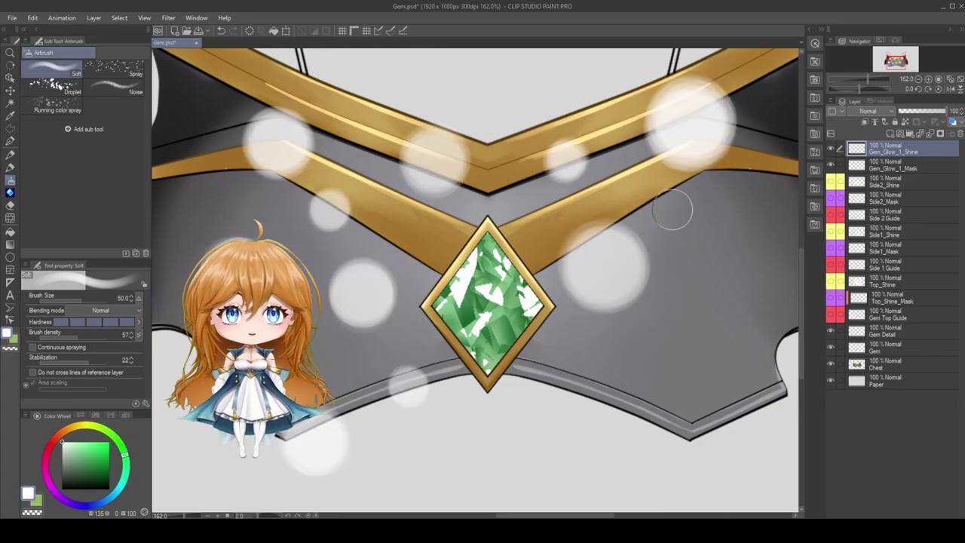
click(753, 355)
click(554, 456)
click(455, 481)
key(bracketleft)
click(610, 358)
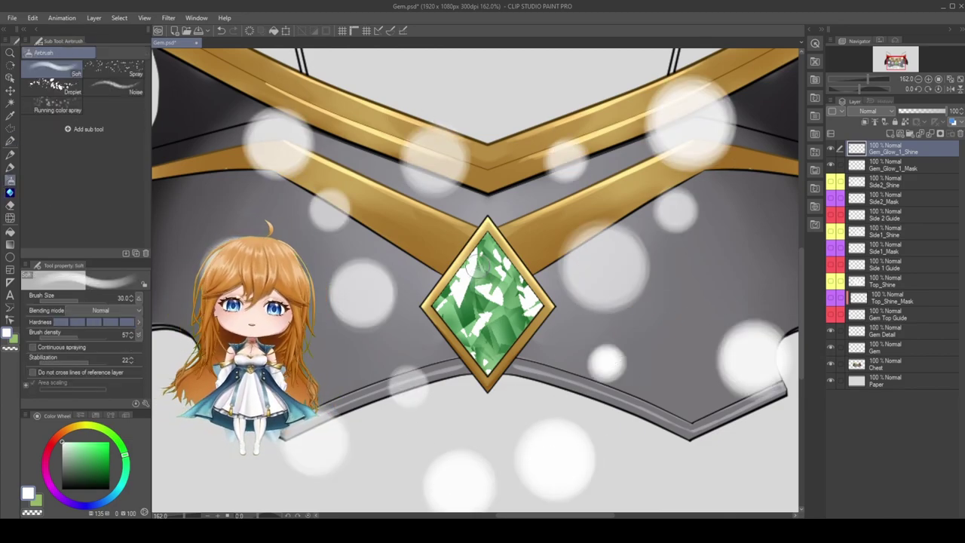
key(bracketleft)
click(476, 273)
click(513, 369)
- Mask Gem_Glow_1_Shine with the Gem_Glow_1_Mask selection, lower its opacity to 48% and slide the hard dots across the gem
ctrl+click(856, 167)
click(941, 135)
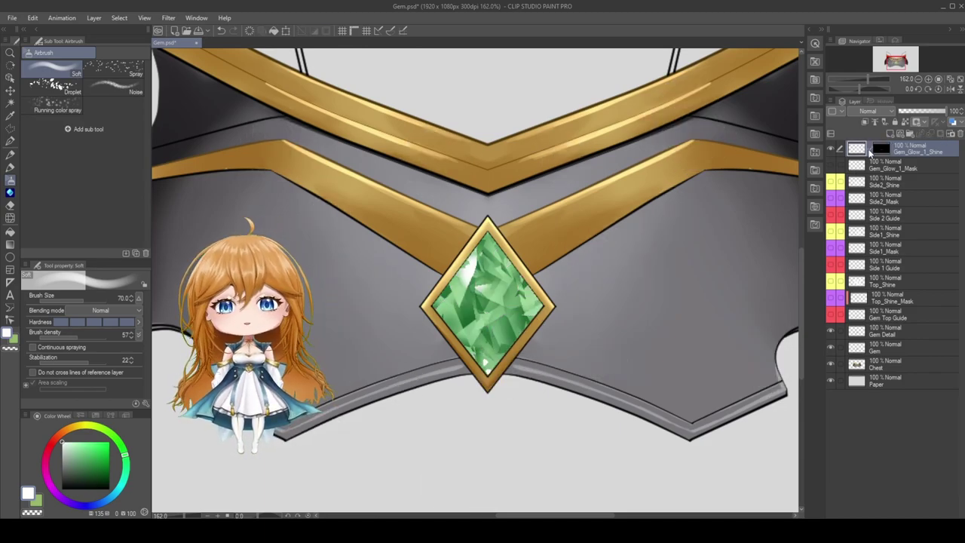
drag(933, 112, 917, 113)
key(k)
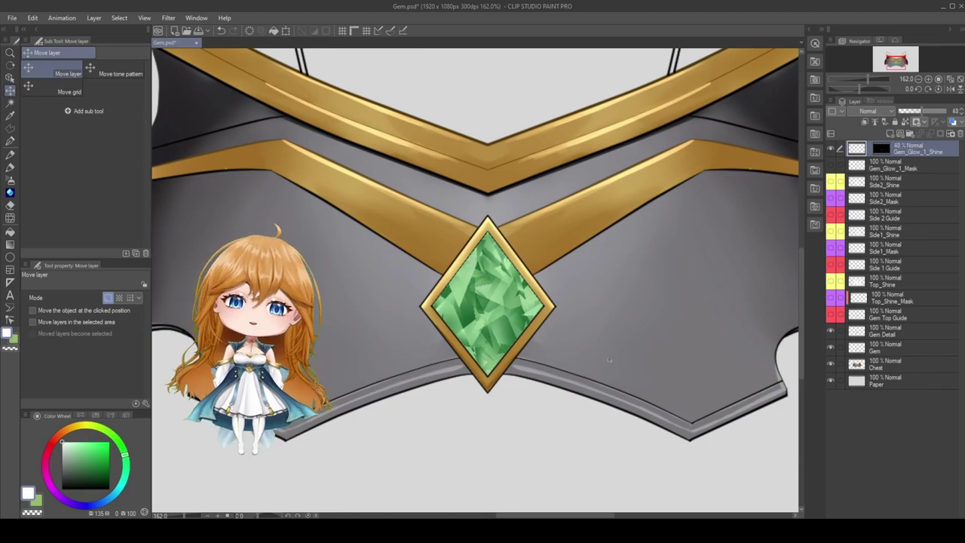
mouse_move(632, 355)
mouse_down()
mouse_move(663, 349)
mouse_move(640, 351)
mouse_up()
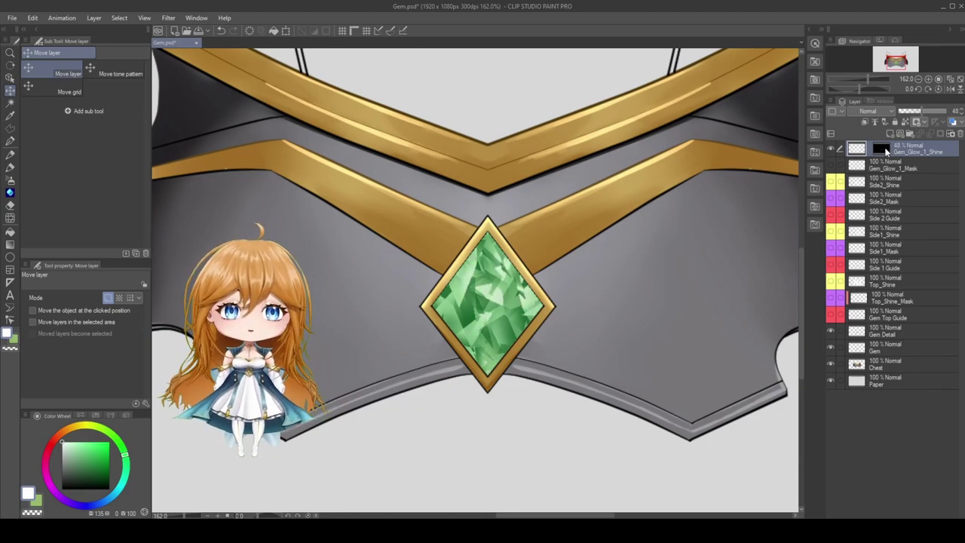
- Delete the mask from Gem_Glow_1_Shine, clear its hard dots and restore the layer opacity to 100%
right_click(883, 149)
click(884, 173)
drag(719, 127, 743, 195)
key(Delete)
click(945, 112)
- Airbrush large white dots with medium hardness across the armor and around the gem on Gem_Glow_1_Shine
key(b)
click(99, 322)
click(334, 146)
click(463, 442)
click(502, 213)
click(695, 124)
click(734, 336)
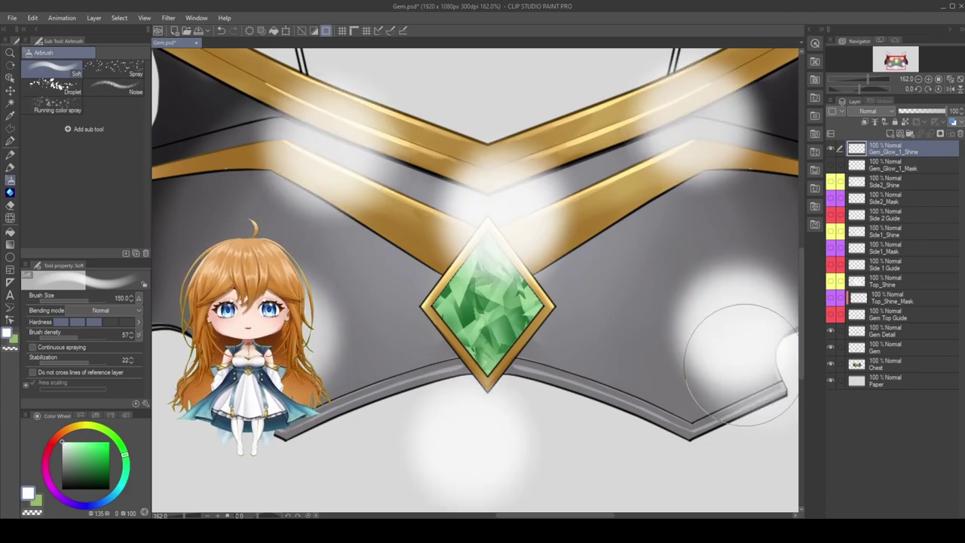
click(679, 477)
click(199, 493)
click(588, 336)
click(424, 325)
click(579, 321)
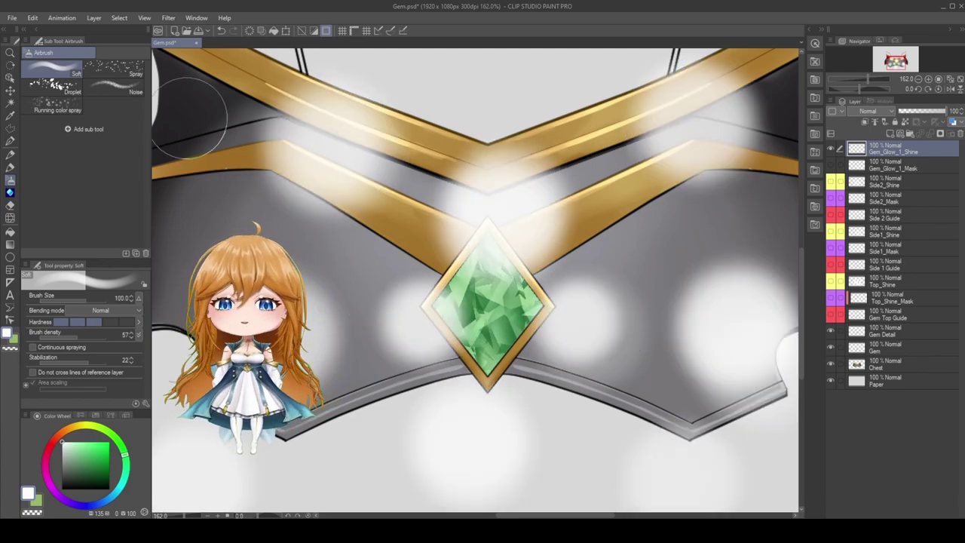
- Mask Gem_Glow_1_Shine with the Gem_Glow_1_Mask selection, set its opacity to 48% and slide the unlinked soft dots across the gem
ctrl+click(856, 166)
click(940, 134)
click(869, 149)
click(858, 149)
click(921, 112)
key(k)
mouse_move(586, 336)
mouse_down()
mouse_move(600, 358)
mouse_move(592, 347)
mouse_up()
- Hide Gem_Glow_1_Shine and add a new layer above it named Gem_Glow_2_Mask
click(880, 149)
key(ctrl+shift+n)
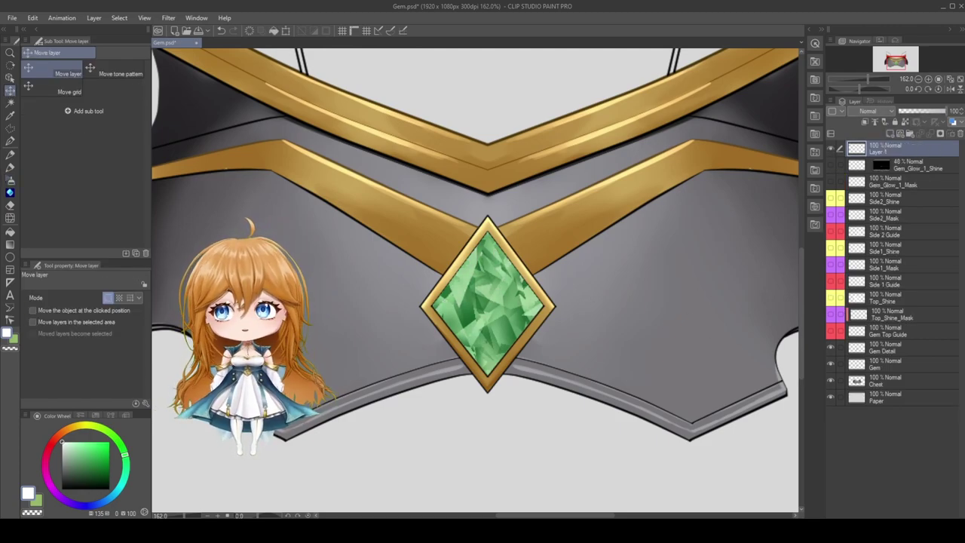
double_click(882, 151)
text(Gem_Glow_2_Mask)
key(Return)
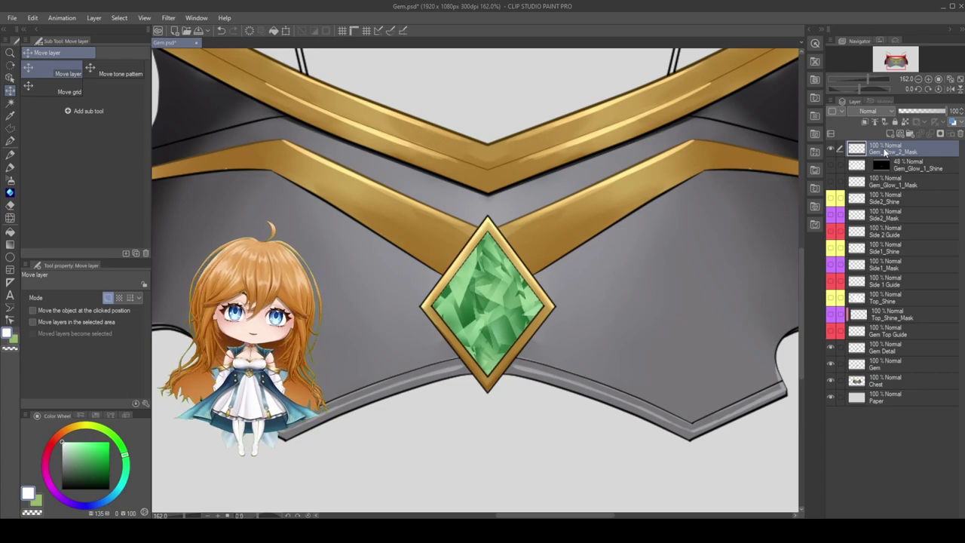
- Auto-select another green tone of facets on Gem Detail, fill them light yellow on Gem_Glow_2_Mask, deselect and compare with Gem_Glow_1_Mask
click(12, 102)
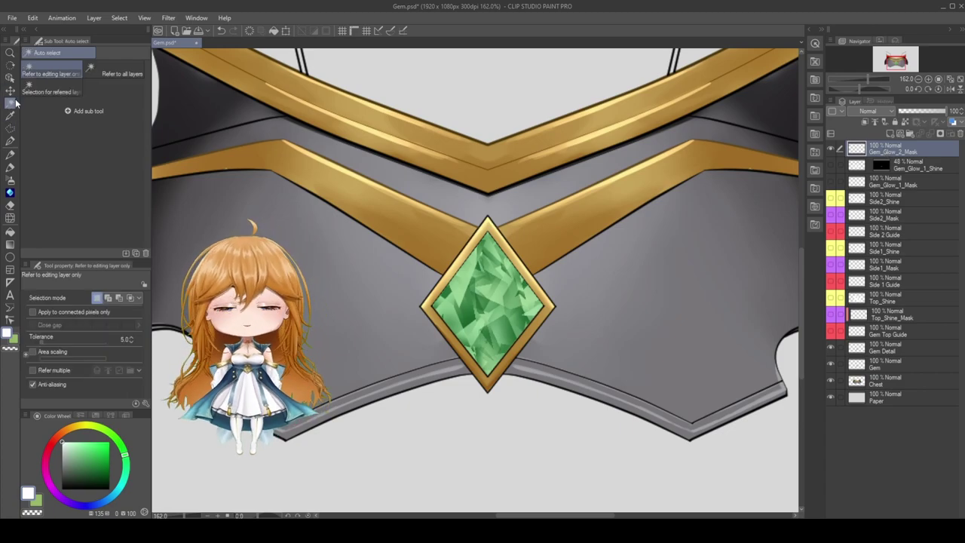
click(917, 351)
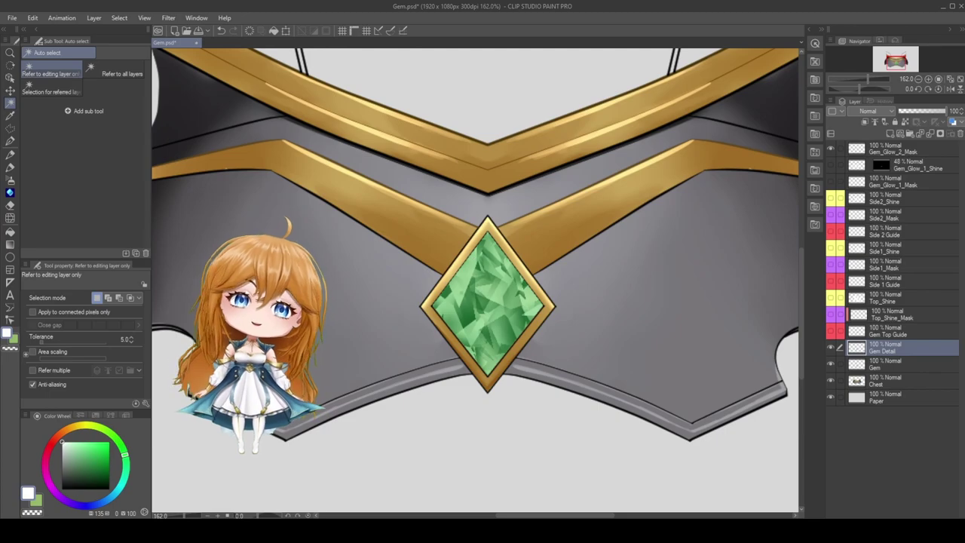
click(487, 305)
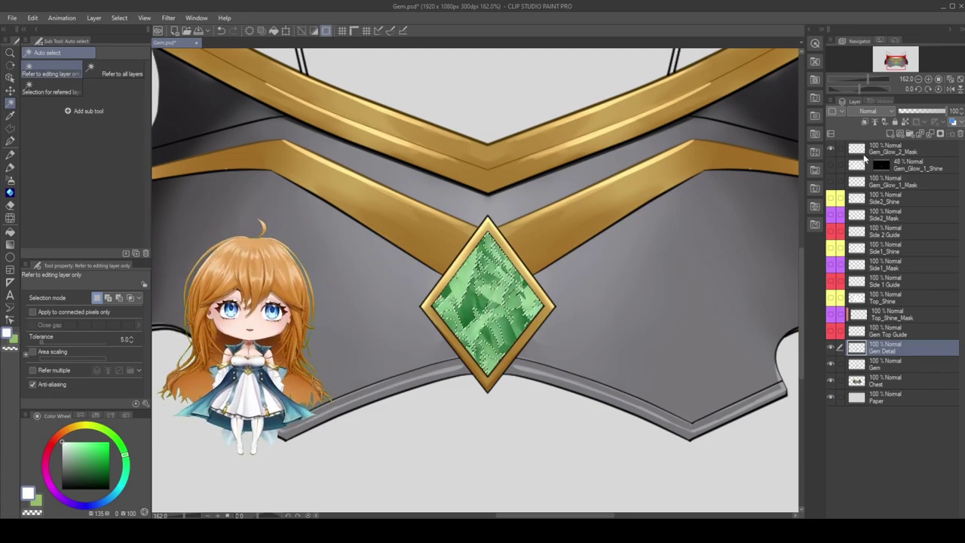
click(848, 150)
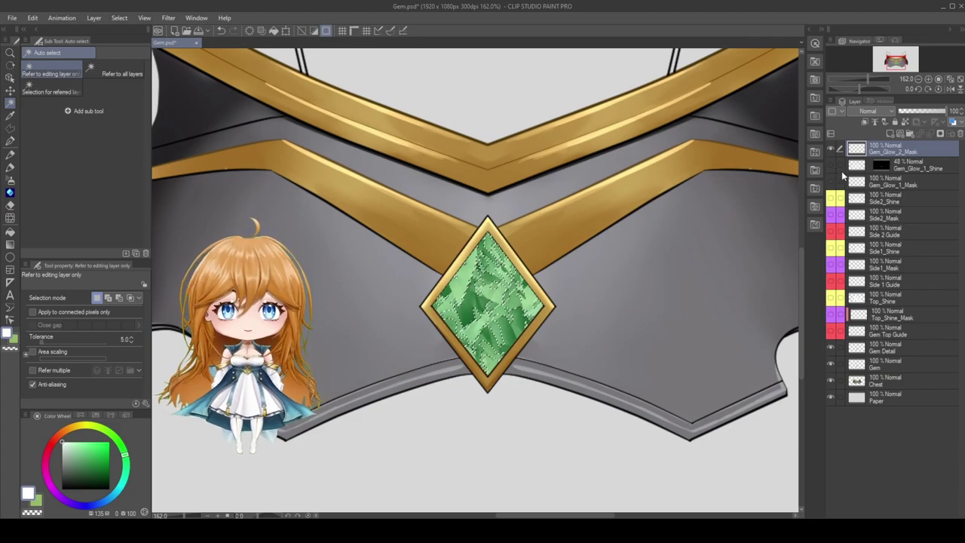
click(82, 426)
click(87, 442)
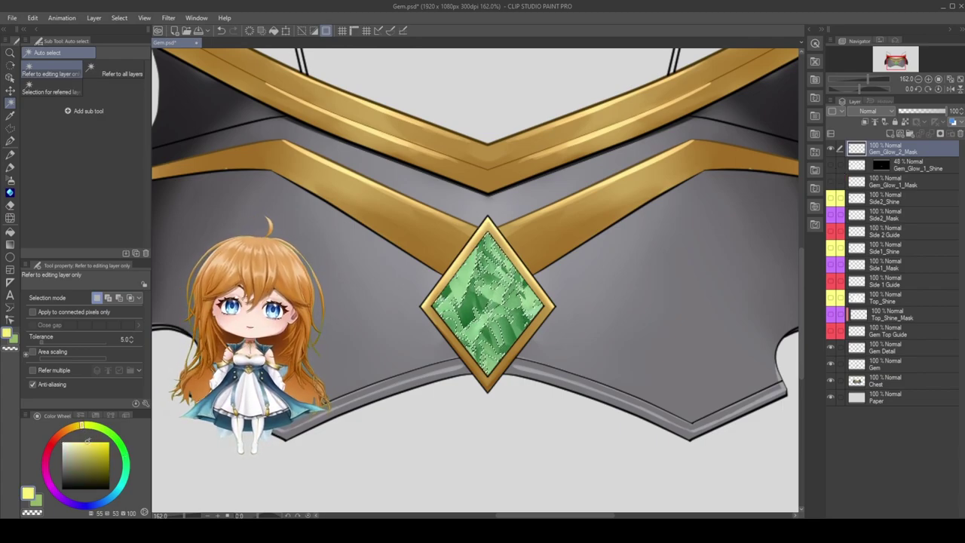
key(alt+Delete)
key(ctrl+d)
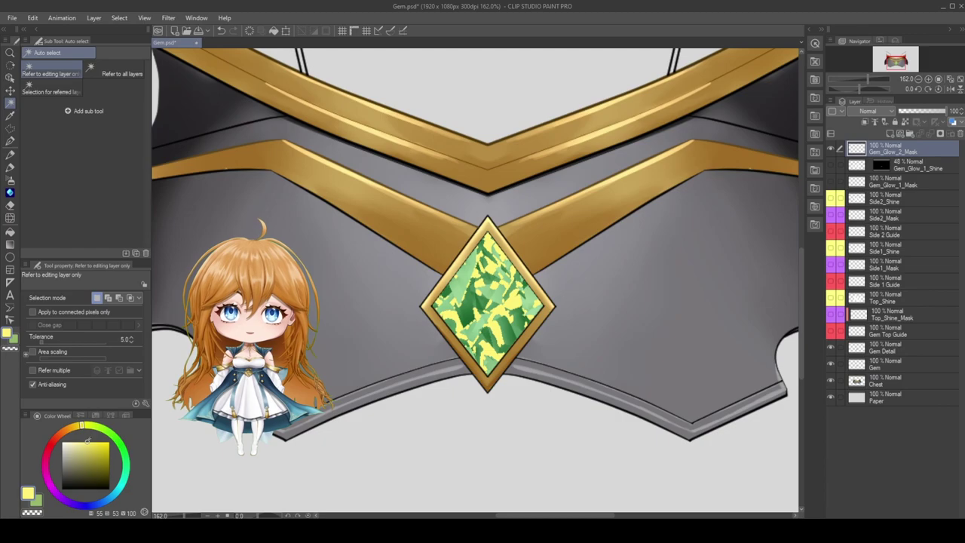
click(830, 181)
click(830, 182)
click(830, 181)
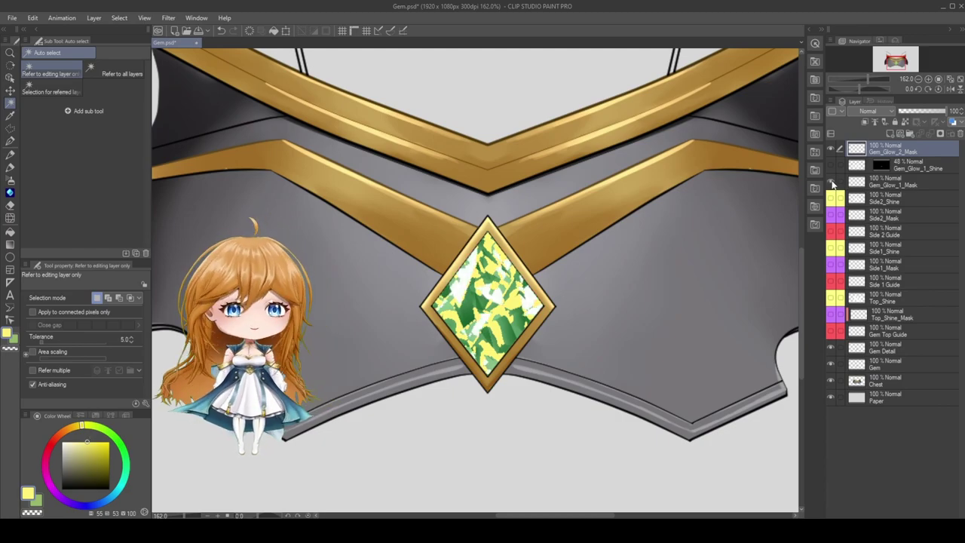
click(831, 182)
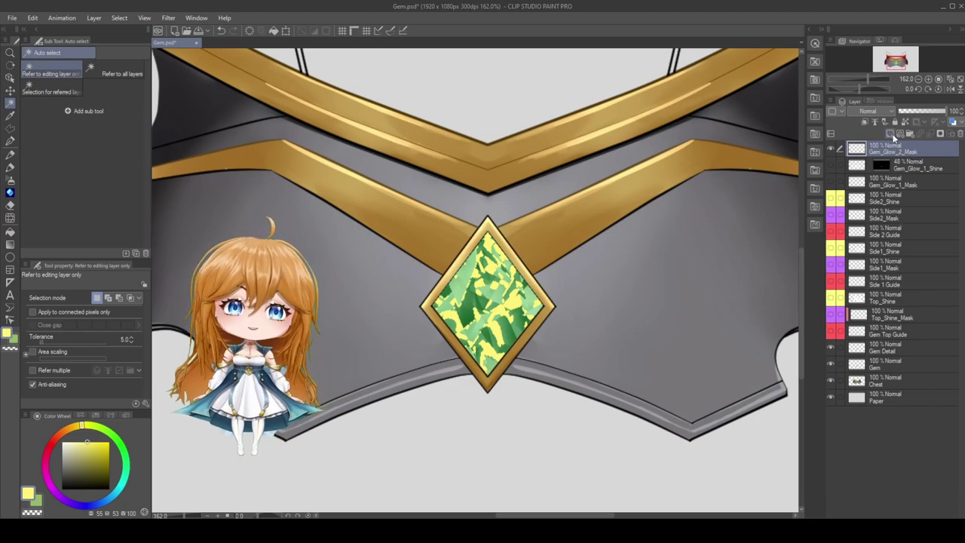
- Add a Gem_Glow_2_Shine layer, hide Gem_Glow_2_Mask and airbrush soft white dots at brush size 170 across the armor and gem
click(890, 134)
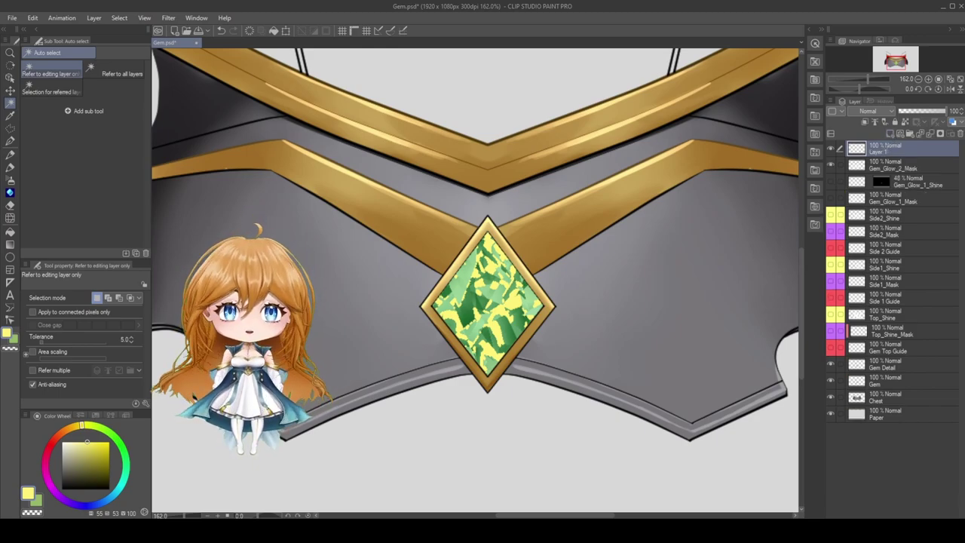
click(11, 180)
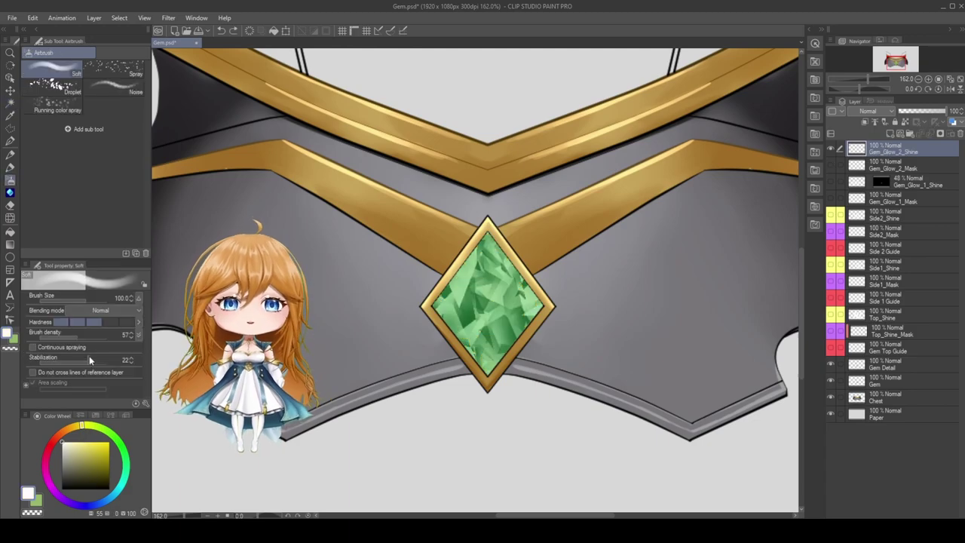
drag(84, 299, 93, 300)
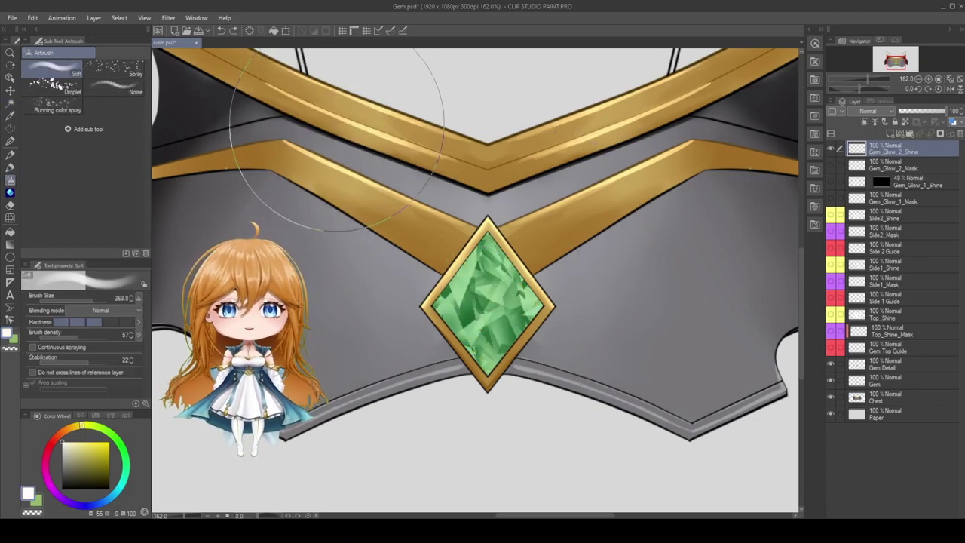
key(bracketleft)
key(bracketleft)
key(bracketleft)
click(362, 132)
click(461, 450)
click(228, 473)
click(505, 242)
click(715, 143)
click(746, 442)
click(651, 324)
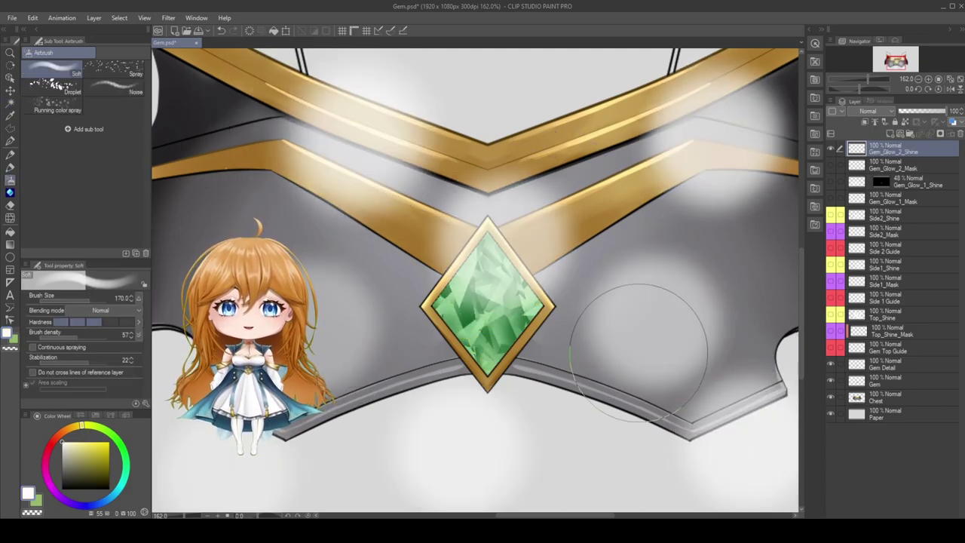
click(602, 436)
click(465, 363)
- Mask the Gem_Glow_2_Shine layer with the selection from Gem_Glow_2_Mask and get its unlinked dots ready for moving
ctrl+click(856, 167)
click(940, 133)
click(860, 150)
click(11, 90)
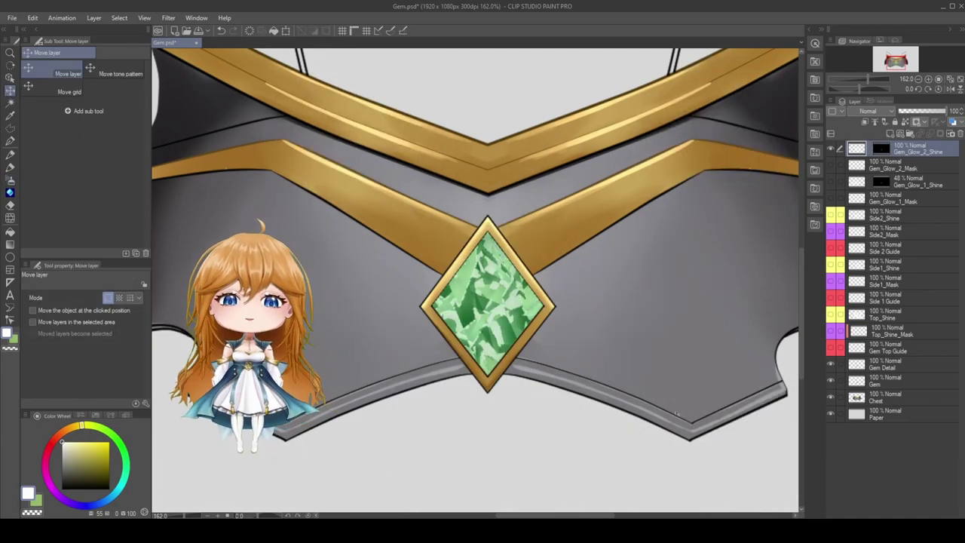
- Refill the soft dots on Gem_Glow_2_Shine with green and set the layer's blending mode to Add
ctrl+click(856, 148)
click(126, 461)
click(104, 462)
key(ctrl+d)
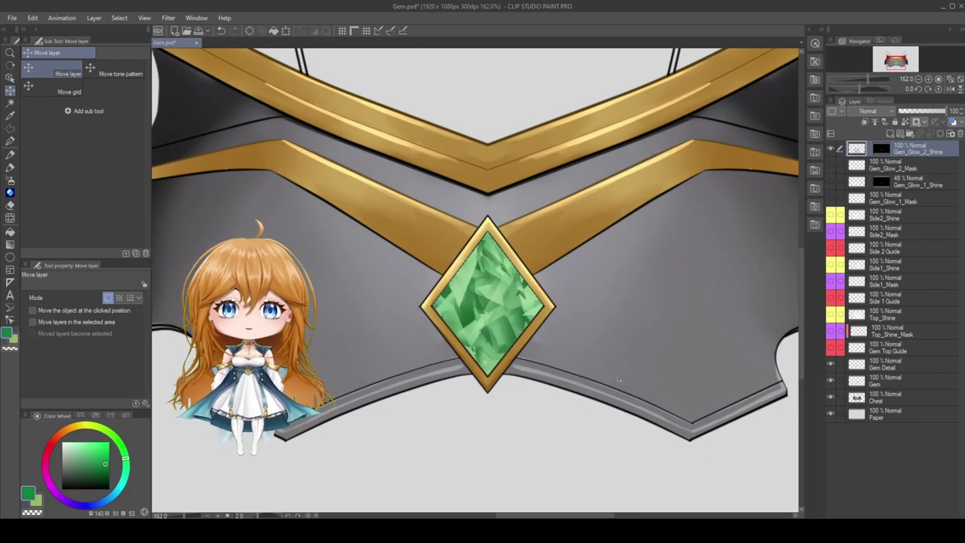
click(891, 114)
click(880, 218)
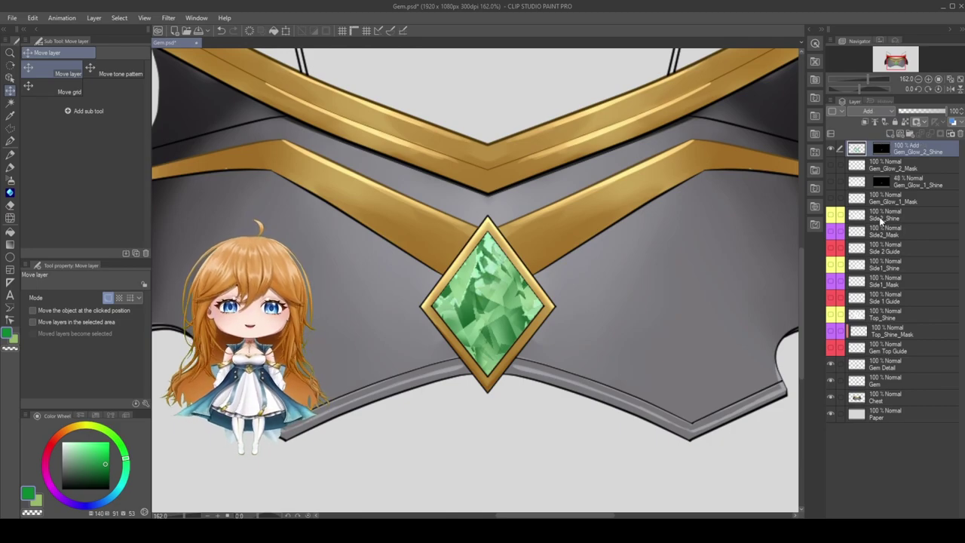
- Try refilling the Gem_Glow_2_Shine dots with two other tones, sliding them across the gem after each fill
click(101, 455)
click(123, 447)
click(101, 460)
ctrl+click(858, 149)
key(alt+Delete)
key(ctrl+d)
drag(665, 351, 672, 362)
click(120, 488)
ctrl+click(857, 149)
key(alt+Delete)
key(ctrl+d)
drag(645, 405, 584, 402)
- Try a darker green fill on the Gem_Glow_2_Shine dots and slide them across the gem
click(126, 467)
click(103, 472)
ctrl+click(856, 149)
key(alt+Delete)
key(ctrl+d)
drag(699, 359, 661, 370)
- Clear Gem_Glow_2_Shine, airbrush soft dark green dots at brush size 250 and slide them across the gem
key(Delete)
click(126, 461)
click(103, 477)
key(b)
mouse_move(453, 175)
mouse_down()
mouse_move(674, 203)
mouse_move(682, 185)
mouse_move(691, 408)
mouse_move(603, 350)
mouse_up()
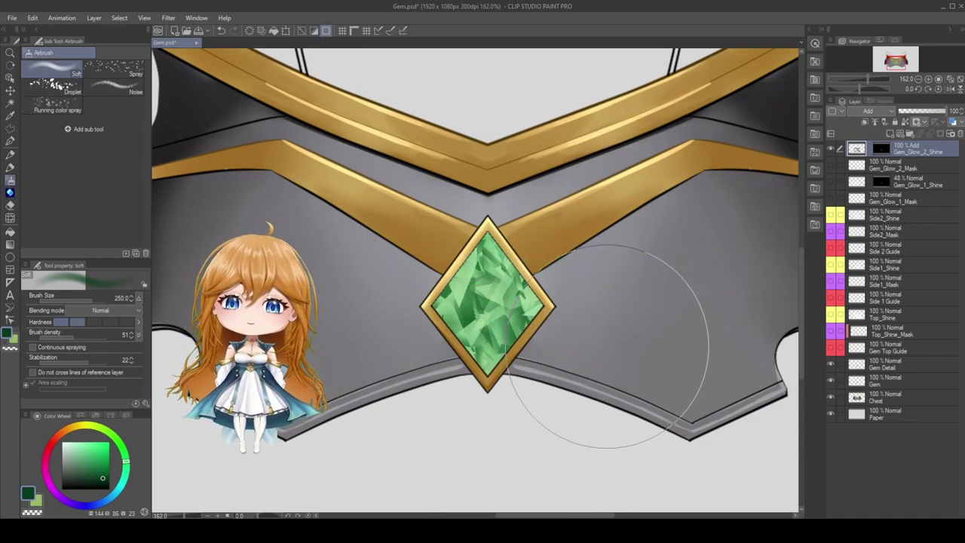
click(10, 91)
drag(453, 319, 626, 386)
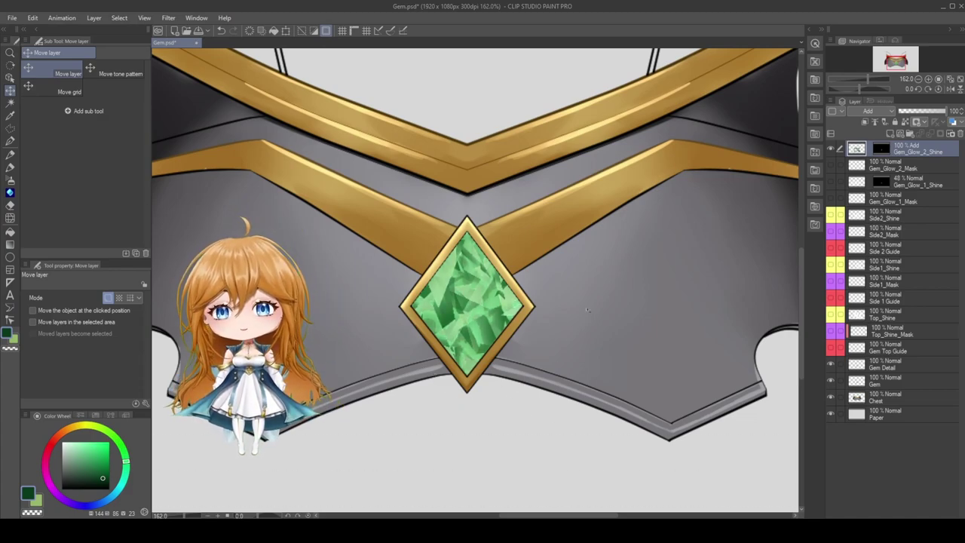
- Toggle the layer mask of Gem_Glow_2_Shine to inspect the unmasked glow, and slide the dots across the gem
click(883, 147)
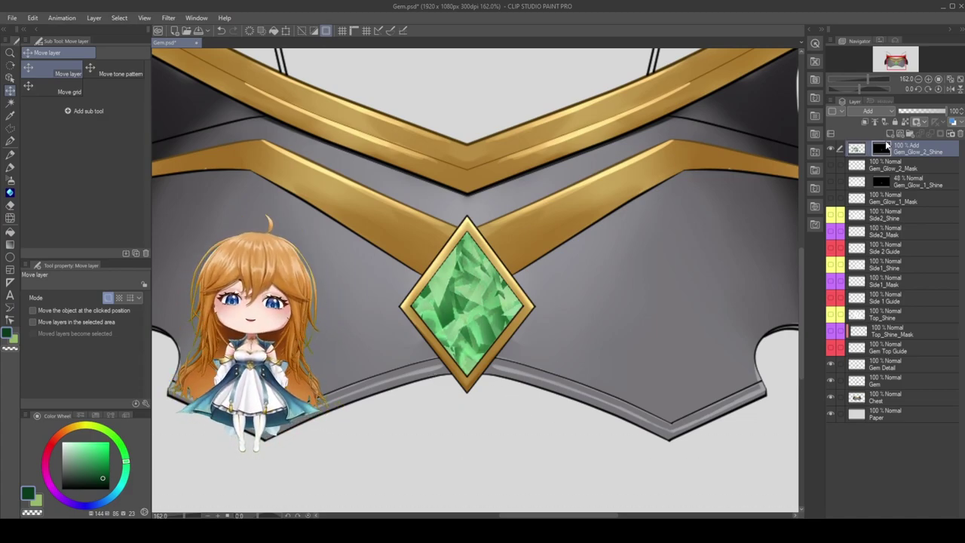
shift+click(883, 147)
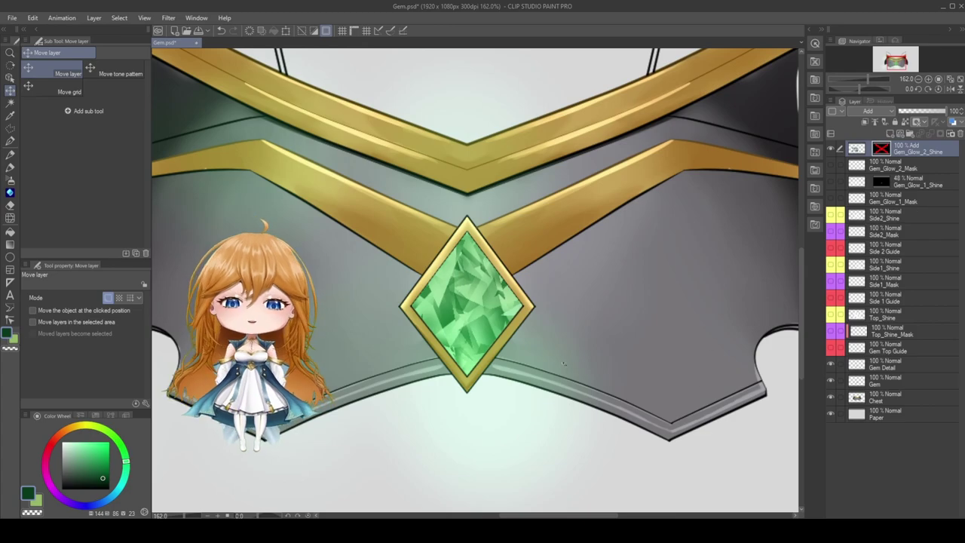
key(ctrl+z)
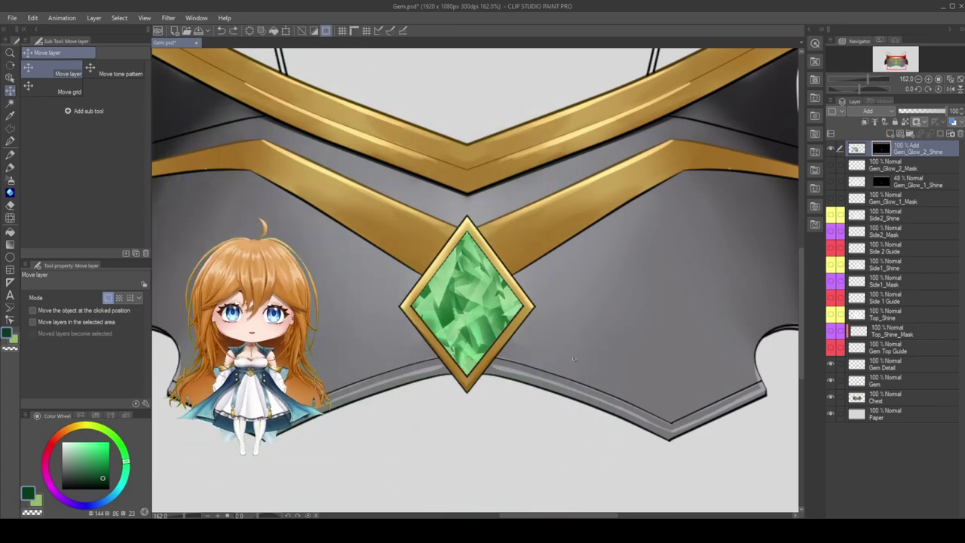
key(ctrl+y)
click(857, 150)
drag(516, 389, 606, 303)
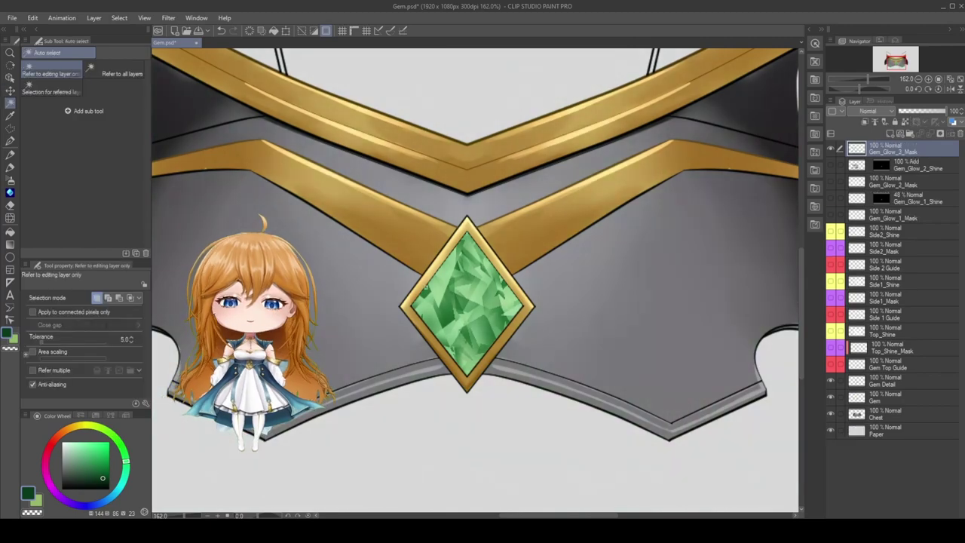
- Auto-select the dark green facets on Gem Detail, fill them turquoise on a new Gem_Glow_3_Mask layer and deselect
click(893, 384)
key(ctrl+d)
click(448, 312)
click(892, 149)
click(124, 482)
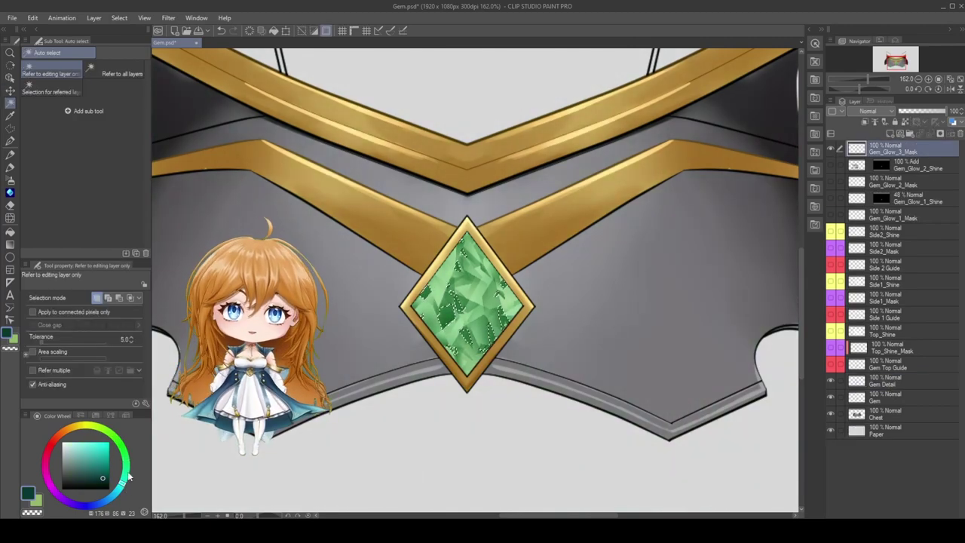
click(110, 447)
key(alt+Delete)
key(ctrl+d)
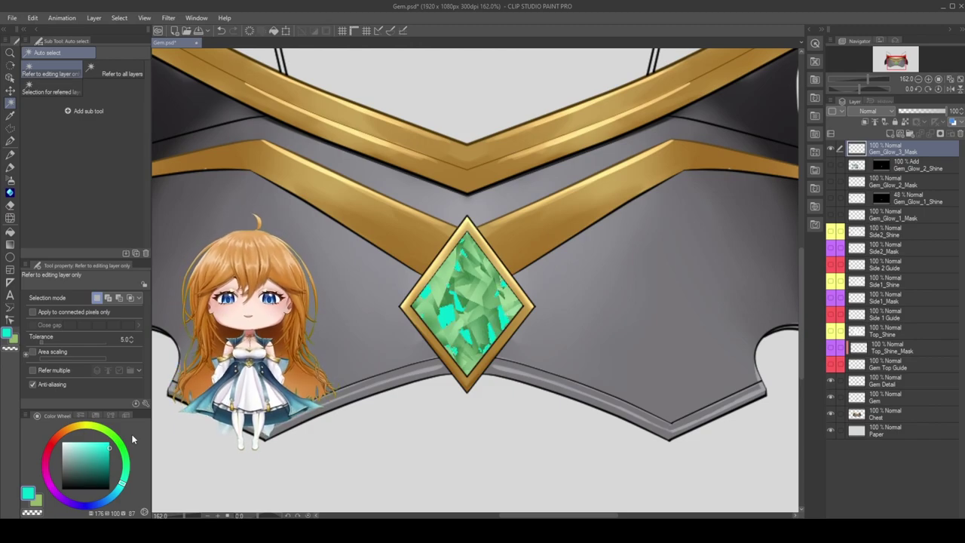
- Add a Gem_Glow_3_Shine layer on top and airbrush soft black dots at brush size 170 across the armor
click(898, 135)
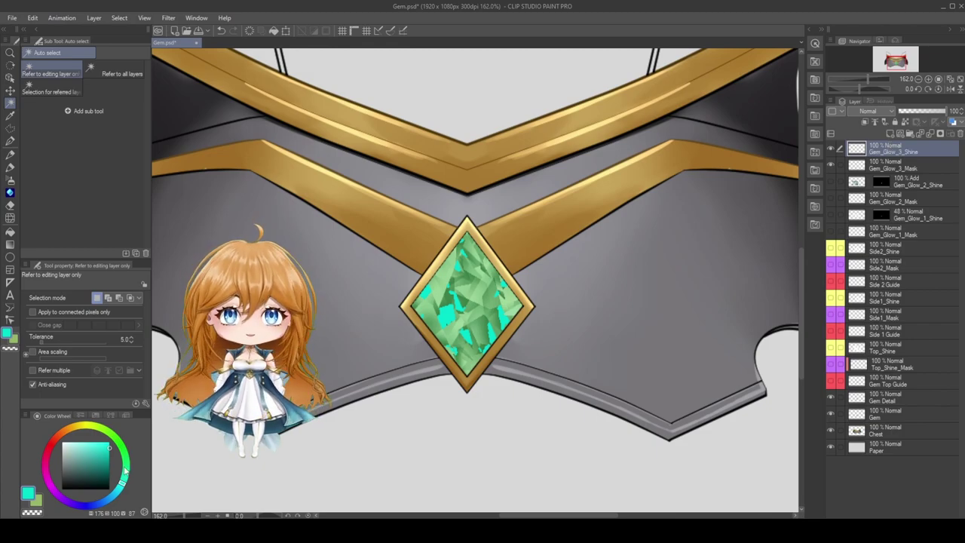
click(126, 460)
drag(88, 456, 62, 489)
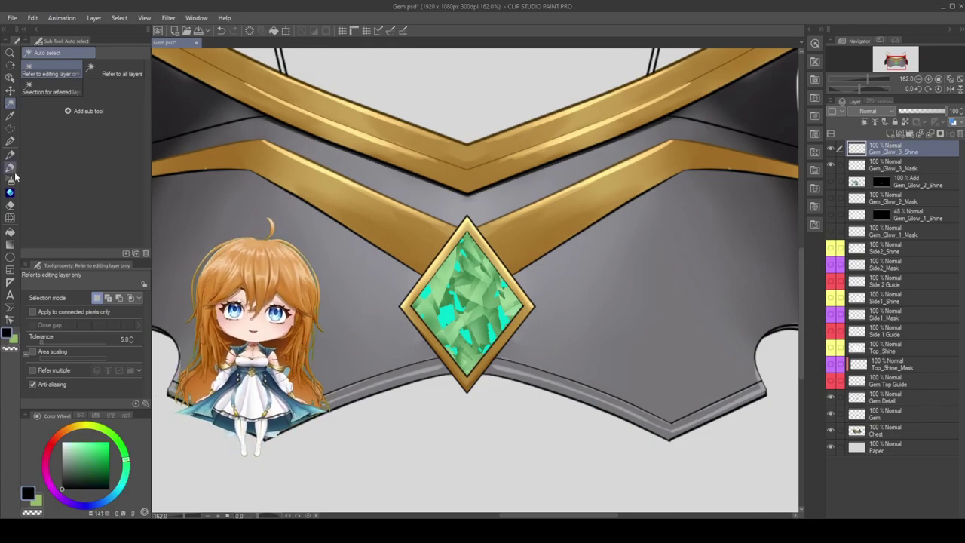
click(11, 179)
key(bracketleft)
key(bracketleft)
drag(331, 90, 319, 128)
drag(429, 415, 437, 418)
key(bracketright)
key(bracketright)
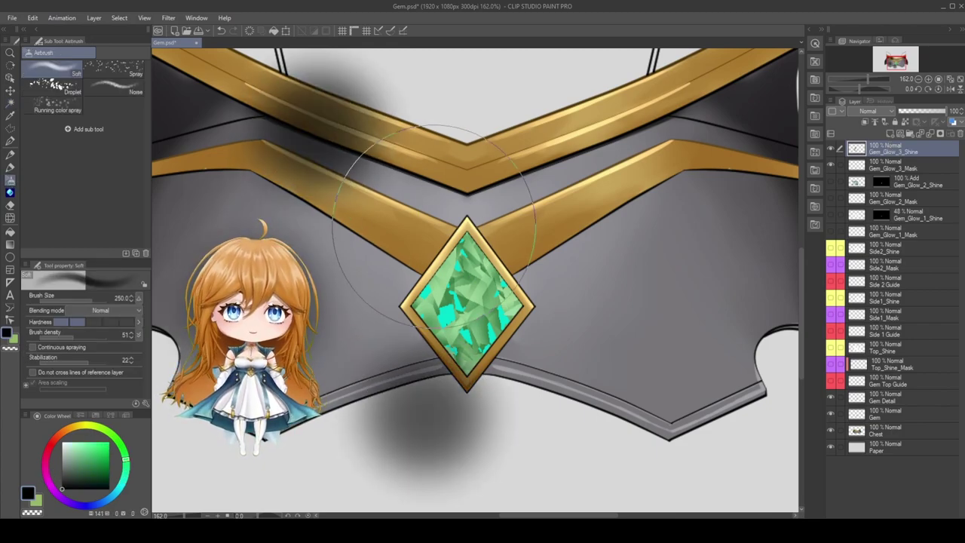
click(450, 227)
key(bracketleft)
key(bracketleft)
click(435, 233)
mouse_move(621, 139)
mouse_down()
mouse_move(576, 337)
mouse_move(698, 429)
mouse_move(752, 249)
mouse_up()
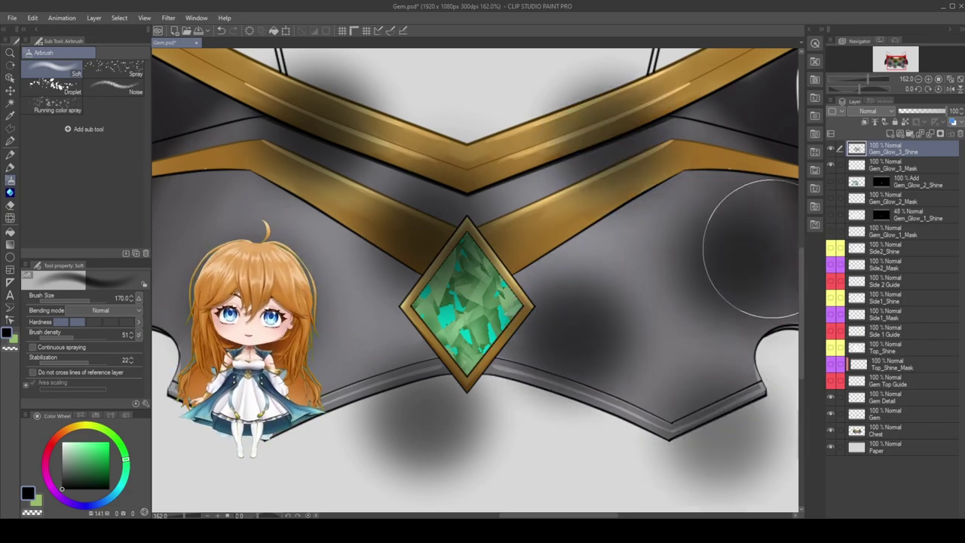
- Set Gem_Glow_3_Shine to Multiply at 41% opacity, mask it with the hidden Gem_Glow_3_Mask's shape and slide its dots across the gem
click(889, 113)
click(885, 144)
ctrl+click(859, 167)
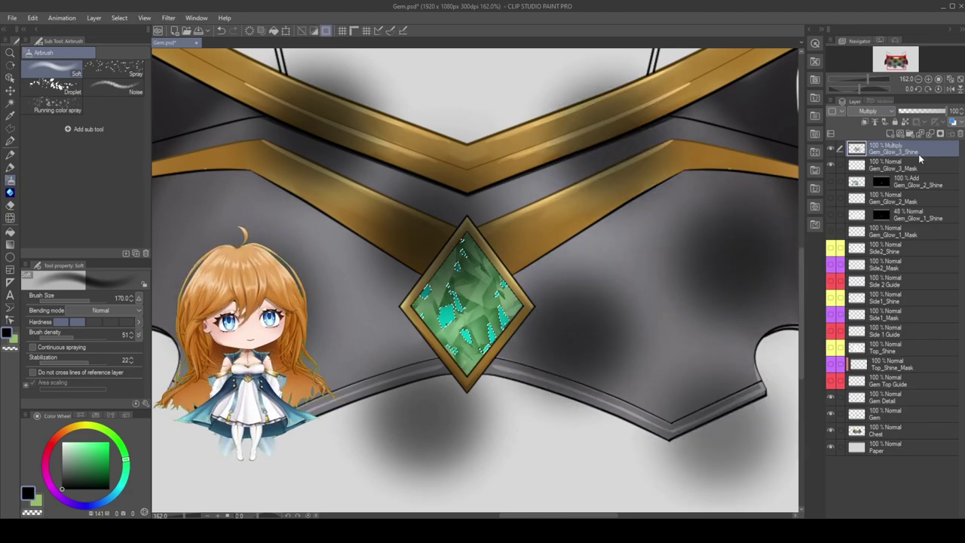
click(940, 134)
click(869, 149)
click(831, 164)
click(917, 111)
key(k)
drag(613, 386, 725, 395)
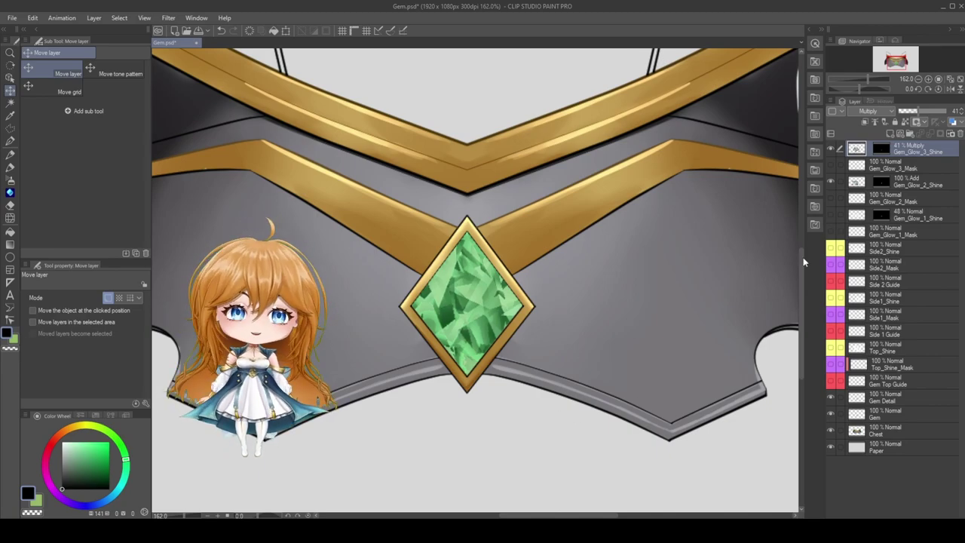
- Show the Gem_Glow_1_Shine layer together with the other glow shines and select the Paper layer
click(859, 217)
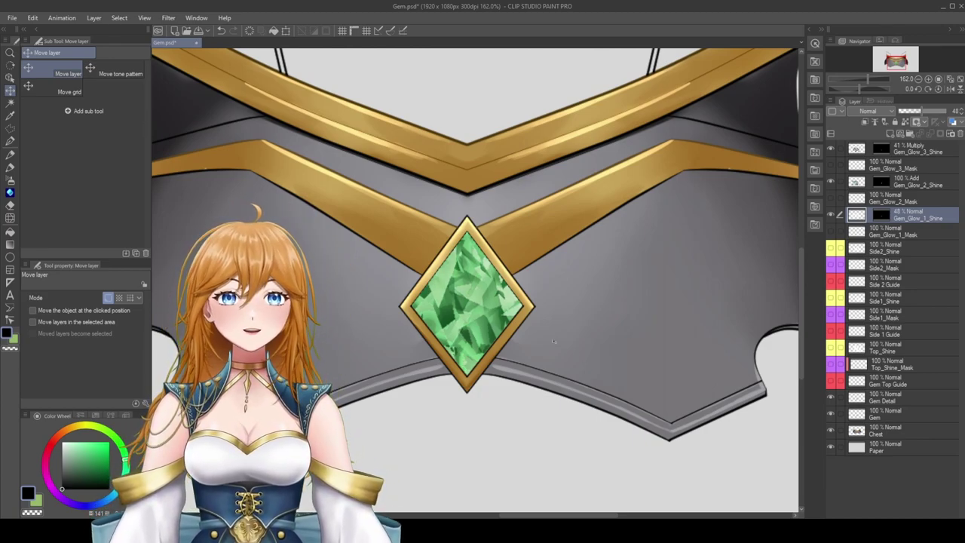
click(897, 447)
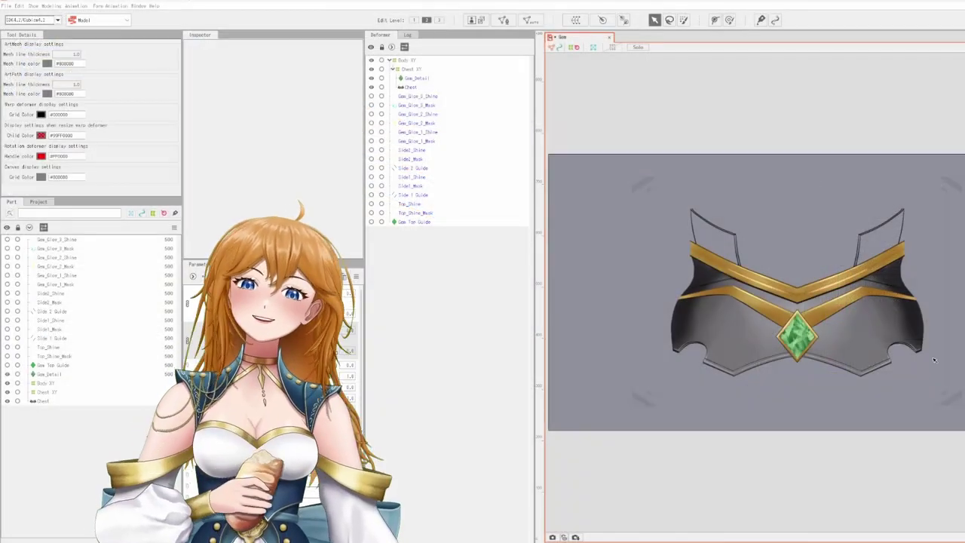
- Switch to Live2D Cubism Editor and delete the Gem Top Guide, Side 1 Guide and Side 2 Guide meshes
click(55, 365)
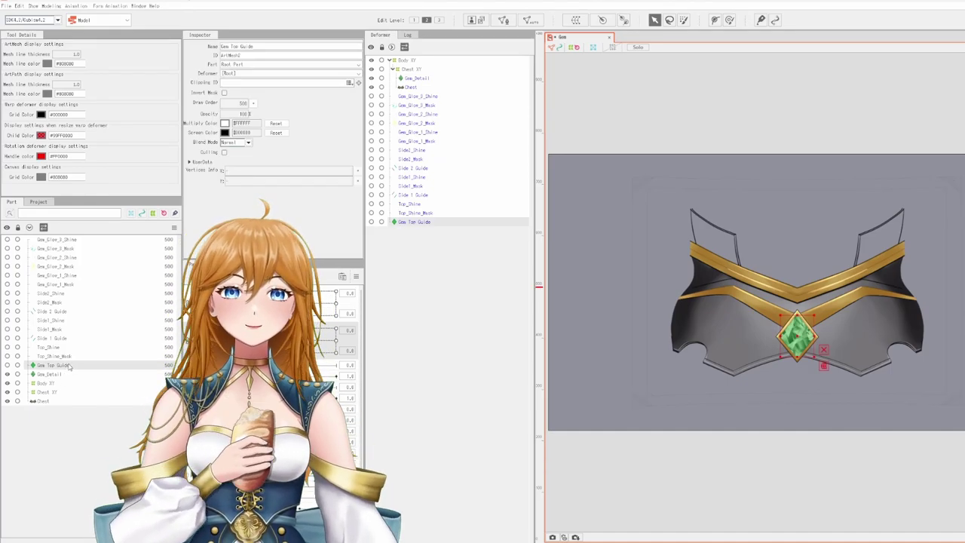
ctrl+click(60, 339)
ctrl+click(58, 312)
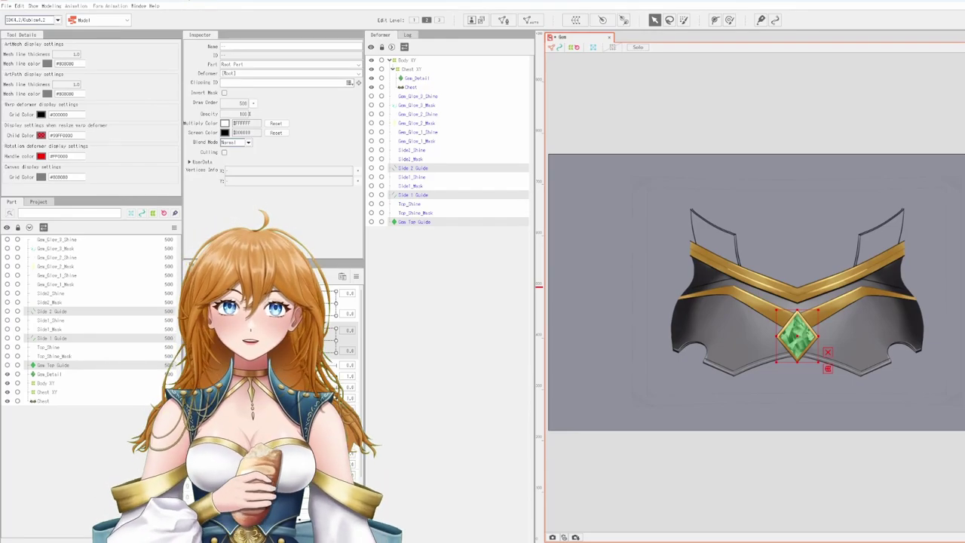
key(Delete)
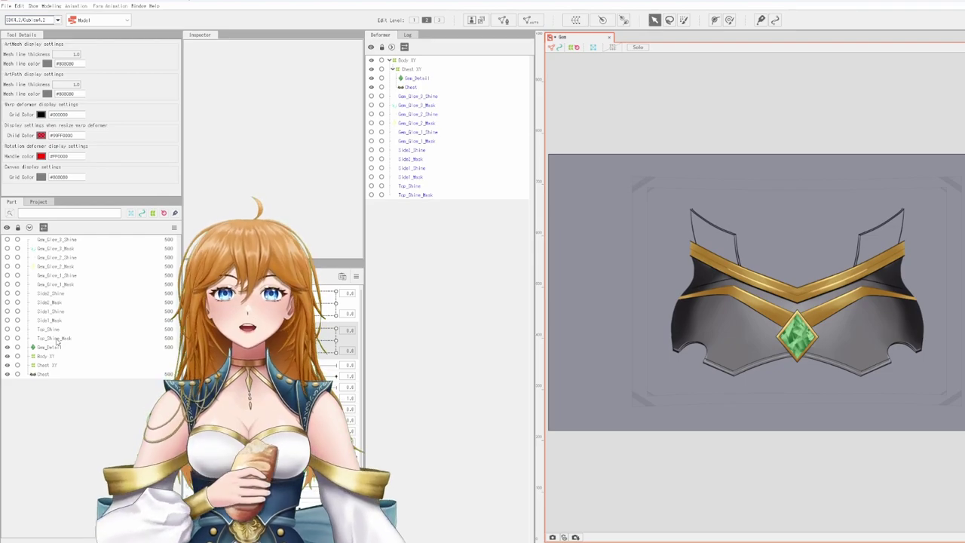
- Parent all six gem mask meshes, from Top_Shine_Mask to Gem_Glow_3_Mask, to the Chest XY deformer and show them
click(437, 194)
ctrl+click(423, 178)
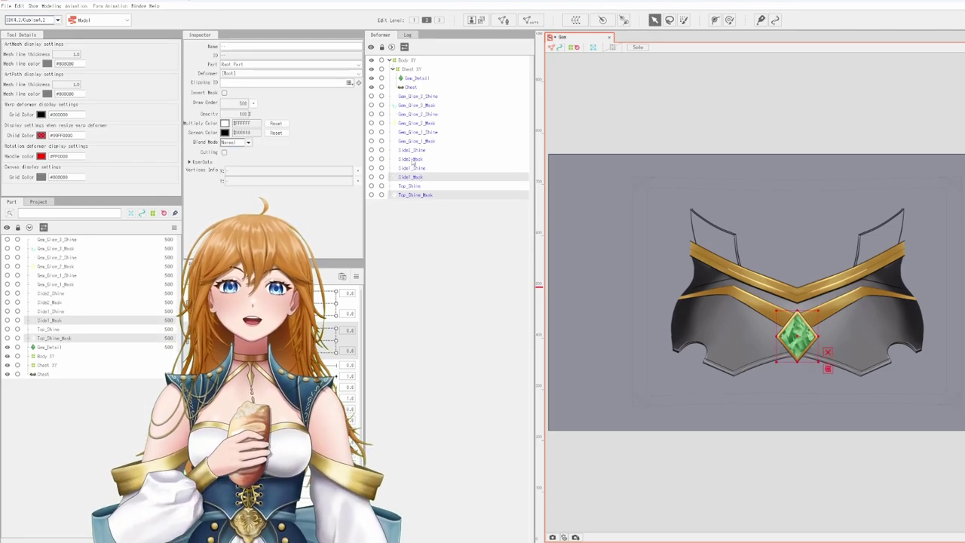
ctrl+click(413, 159)
ctrl+click(425, 142)
ctrl+click(434, 122)
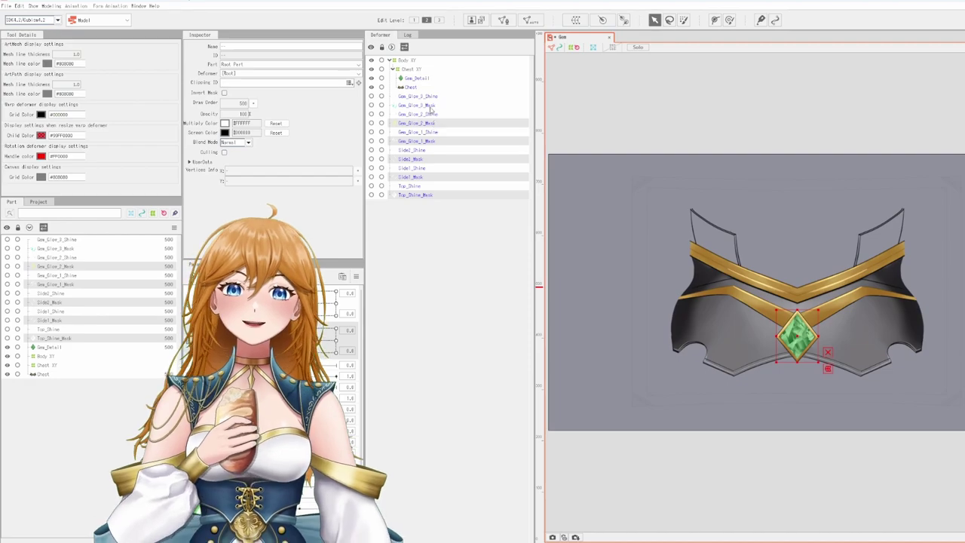
ctrl+click(431, 106)
drag(434, 108, 432, 78)
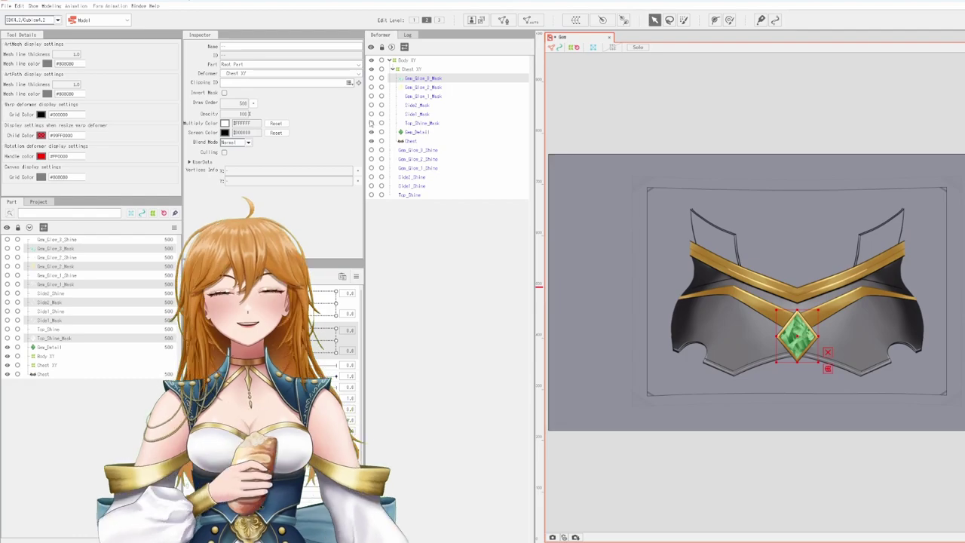
- Clip Top_Shine to Top_Shine_Mask and Side1_Shine to Side1_Mask
click(425, 196)
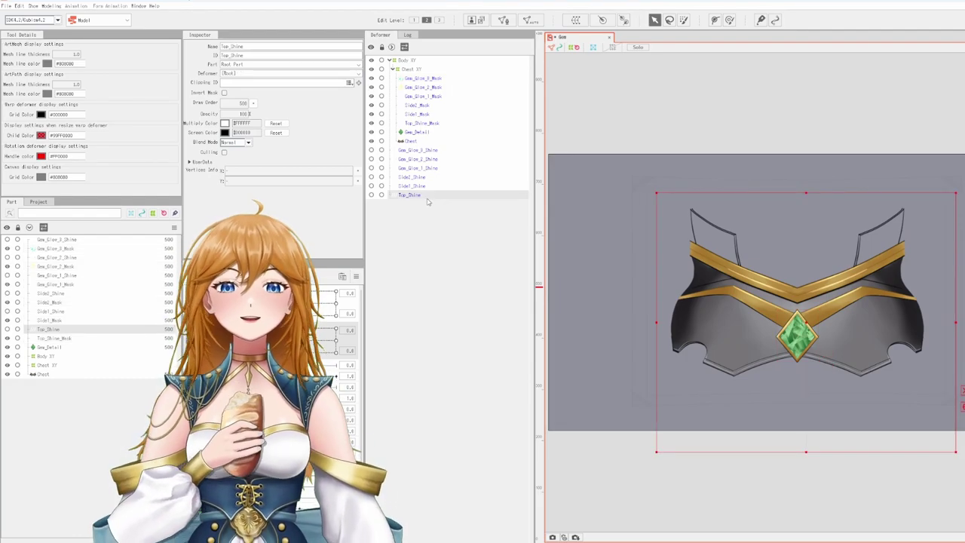
click(349, 83)
click(223, 171)
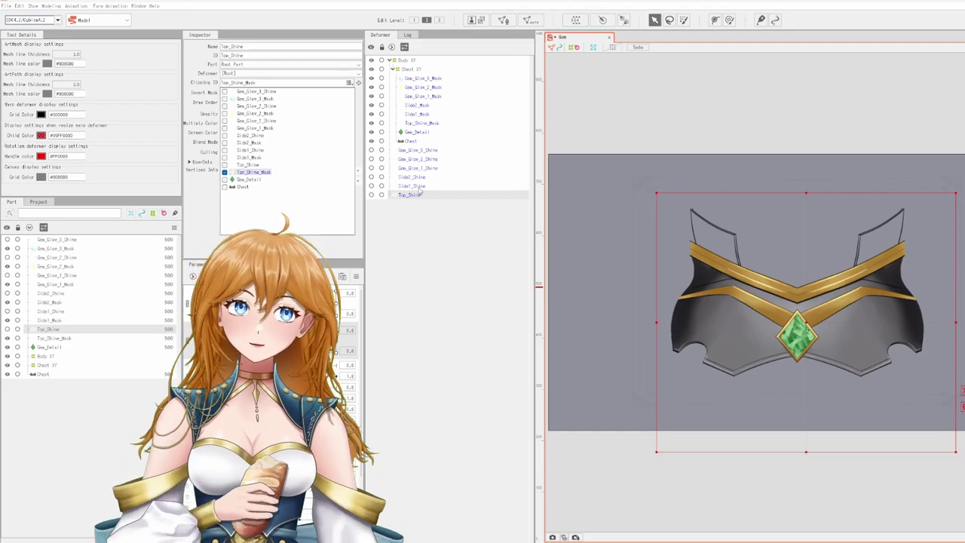
click(413, 186)
click(224, 157)
- Clip Side2_Shine and the three Gem_Glow shine meshes to their matching masks and make all the shines visible
click(407, 178)
click(350, 82)
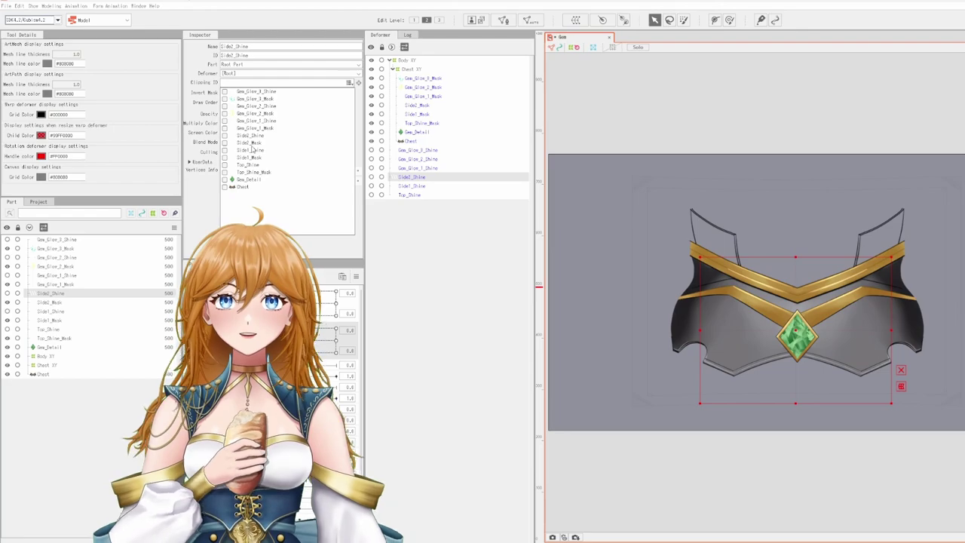
click(427, 168)
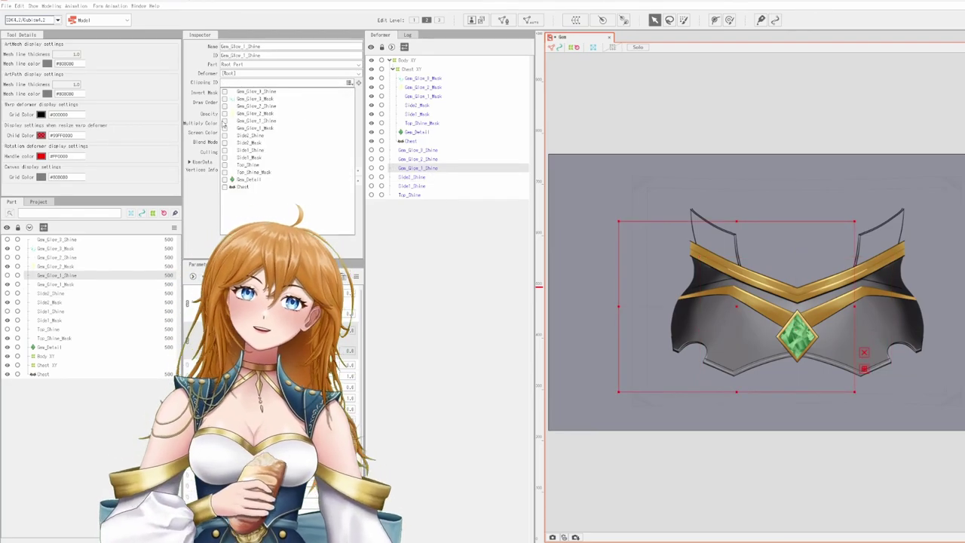
key(Up)
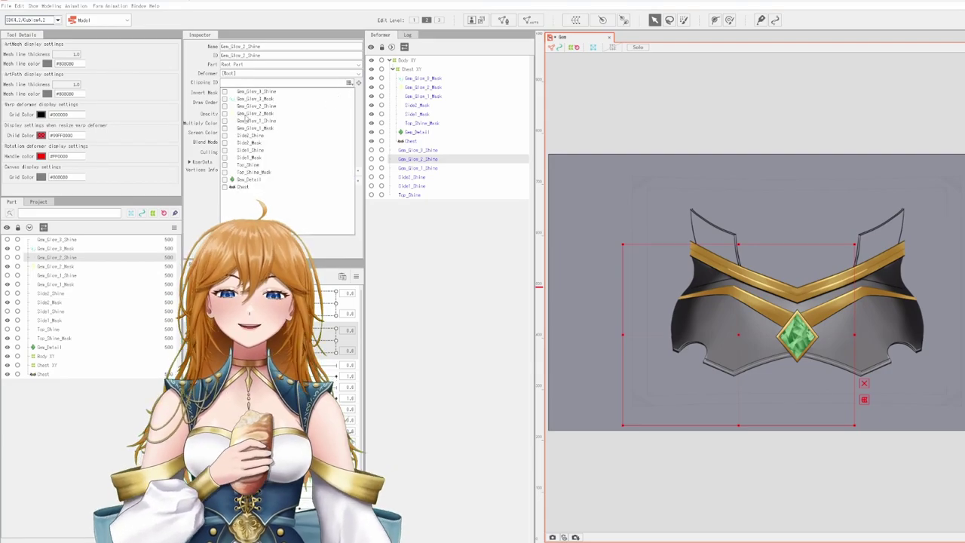
click(414, 151)
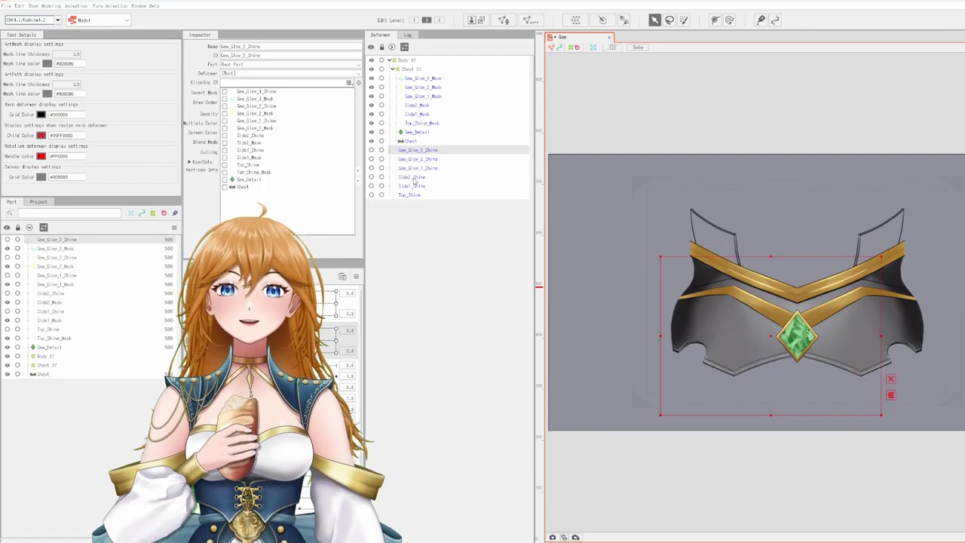
click(224, 99)
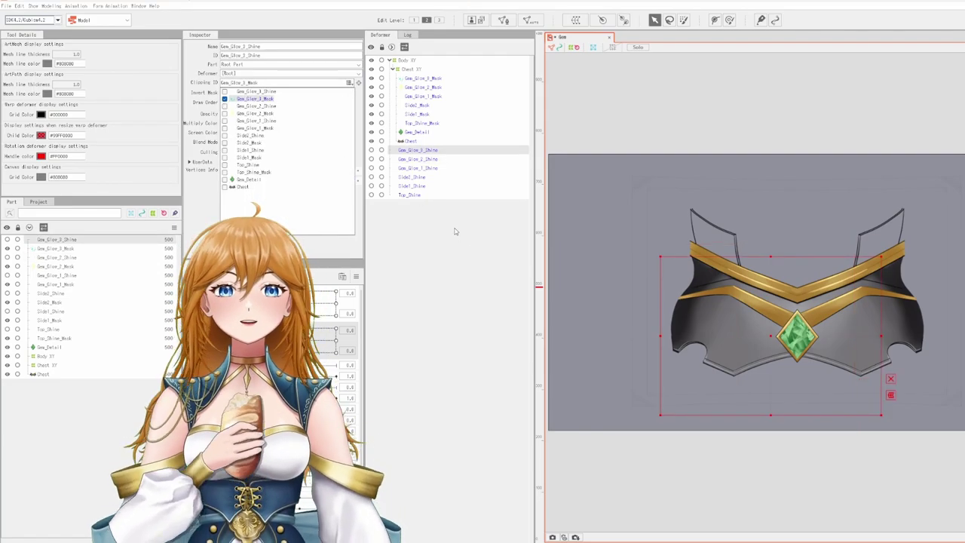
click(455, 231)
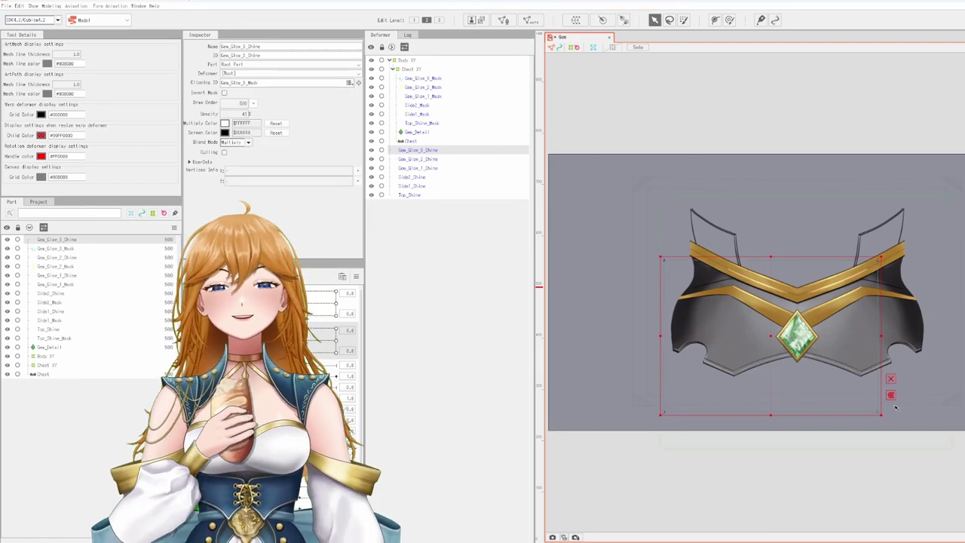
- Set the blend mode of Gem_Glow_2_Shine to Additive and adjust its opacity
scroll(819, 354, up, 1)
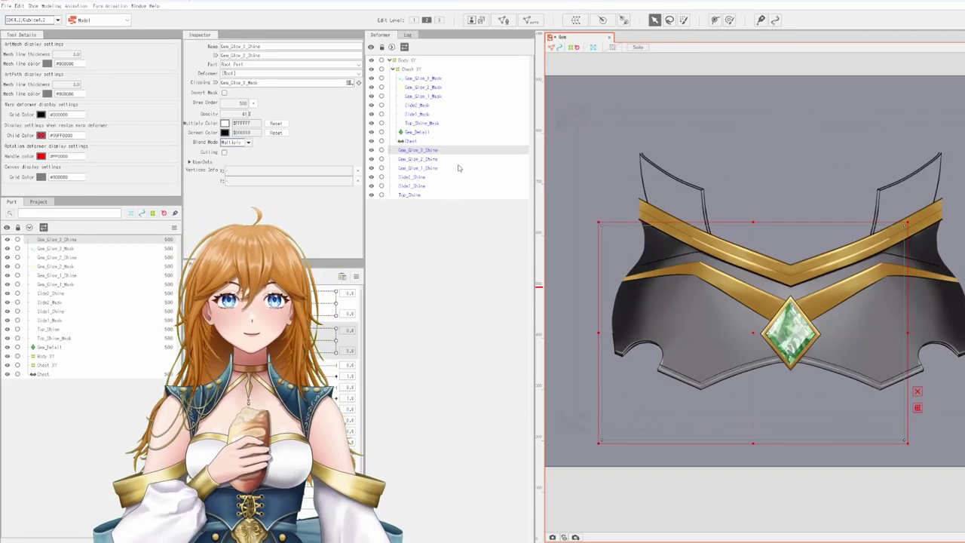
click(419, 159)
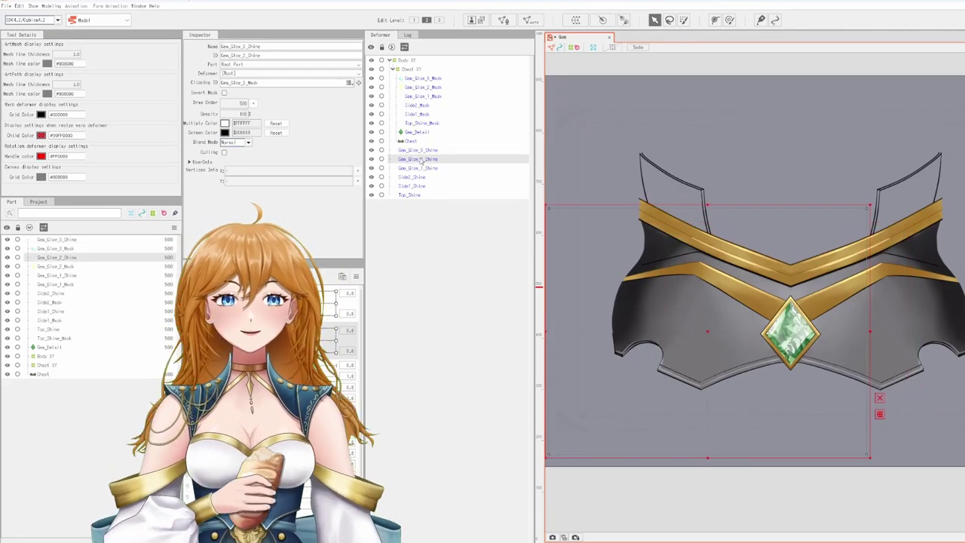
click(243, 142)
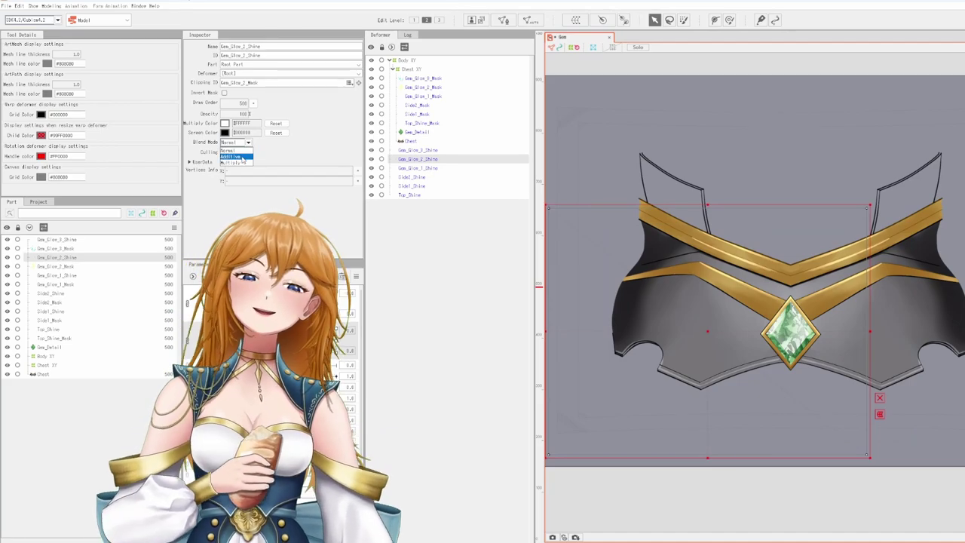
click(242, 158)
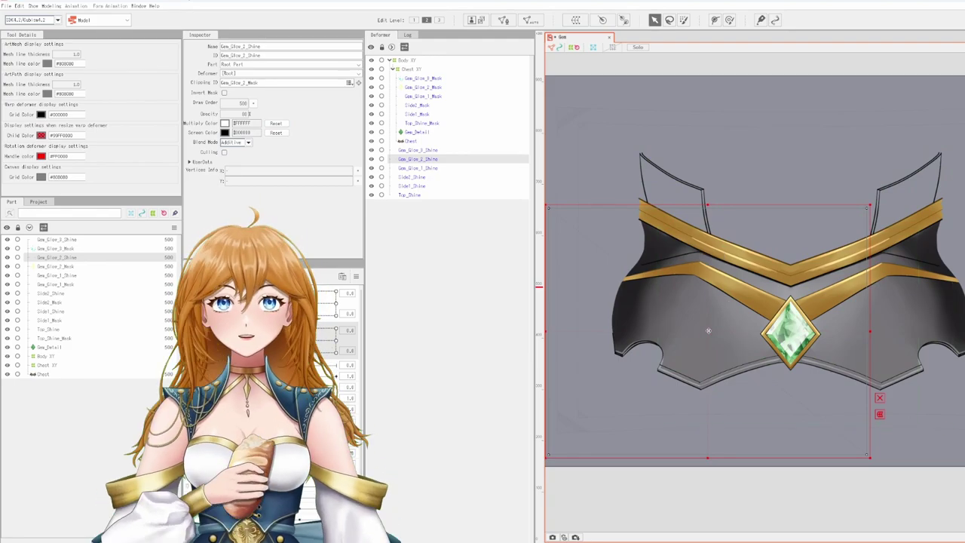
- Create a parent warp deformer named Model containing the Body XY deformer and the six gem shine meshes
click(410, 178)
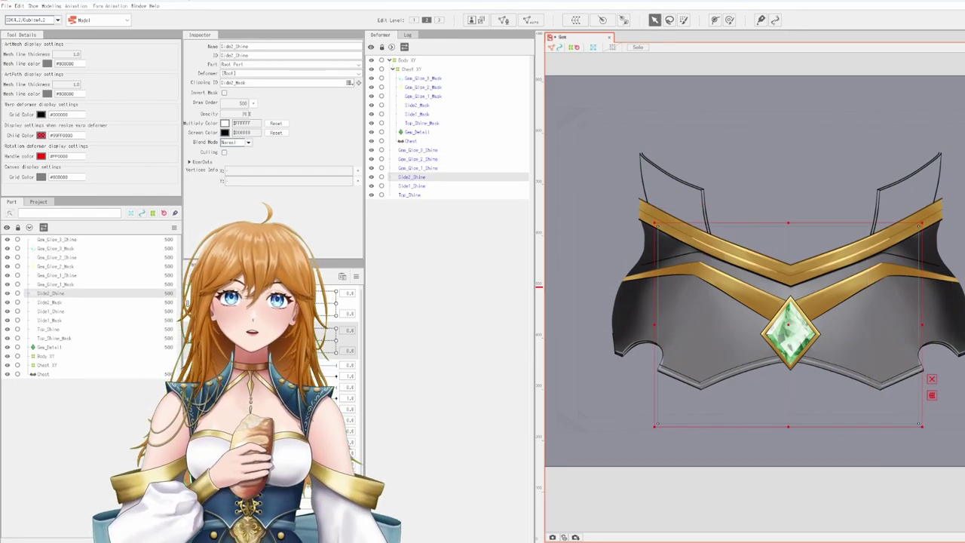
click(412, 185)
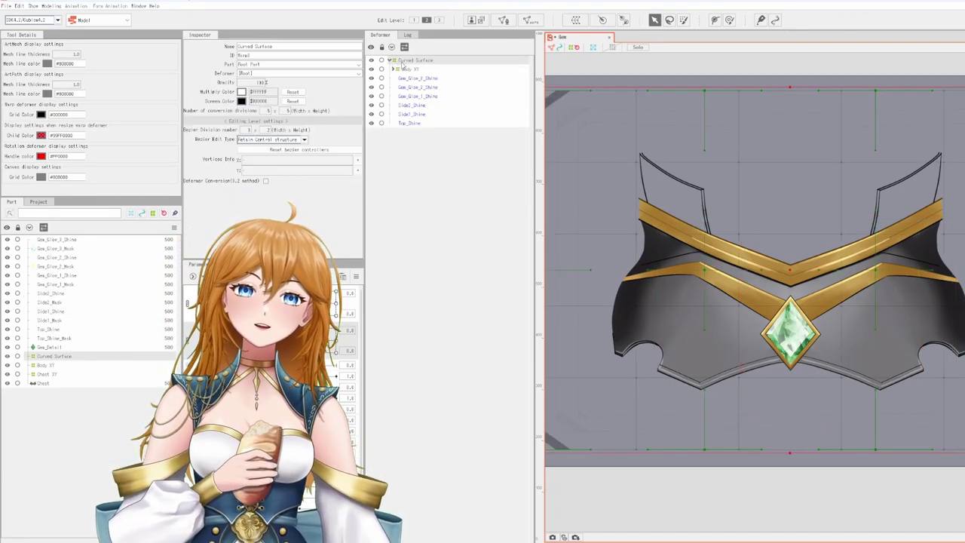
text(Model)
key(Return)
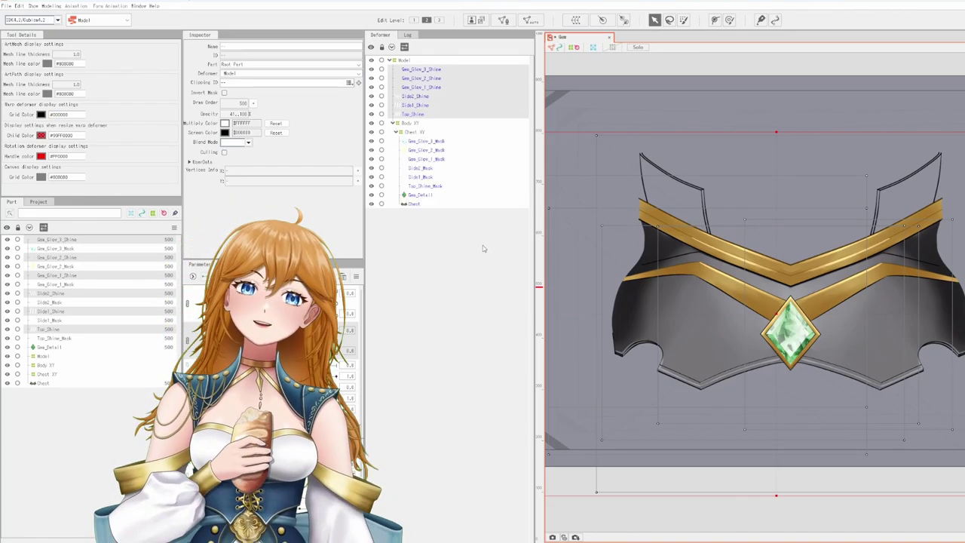
- Open the Physics/Scene Blending settings and preview how the gem's shines slide across the facets as the model moves
drag(854, 275, 814, 276)
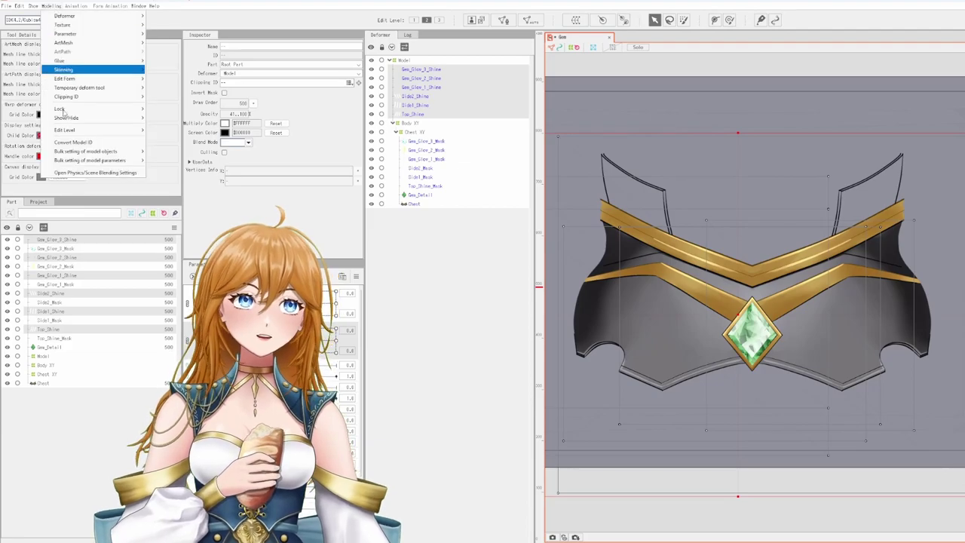
click(95, 172)
drag(794, 312, 820, 315)
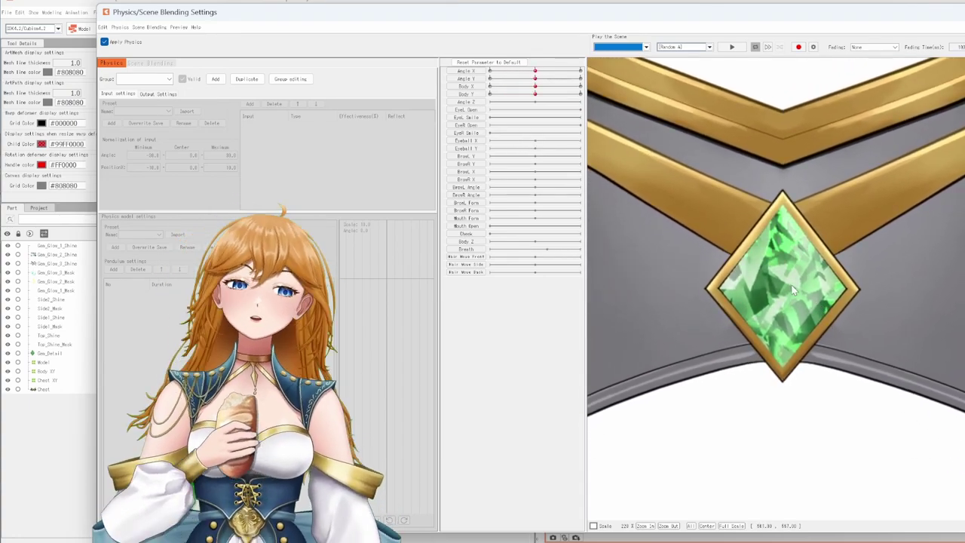
scroll(793, 290, down, 2)
scroll(788, 282, down, 2)
scroll(717, 264, up, 2)
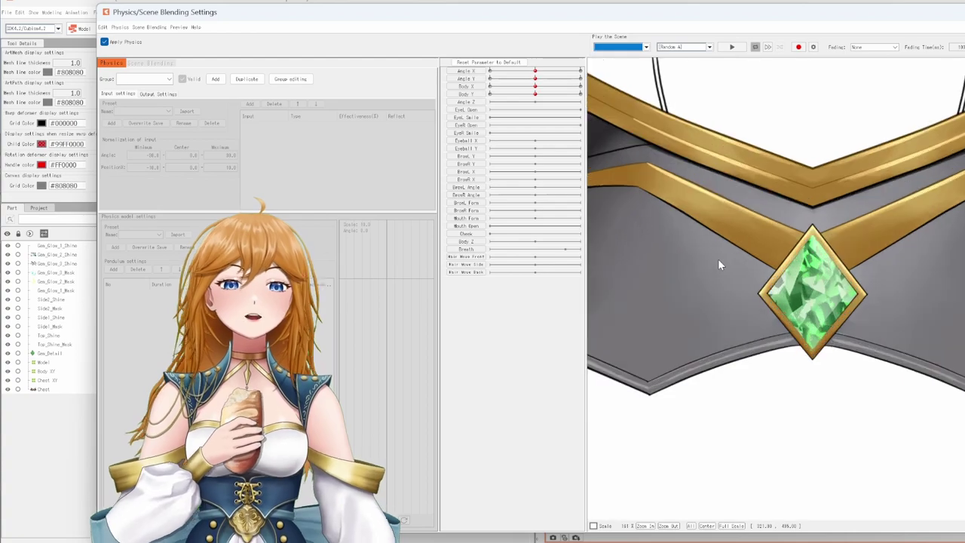
drag(887, 293, 782, 256)
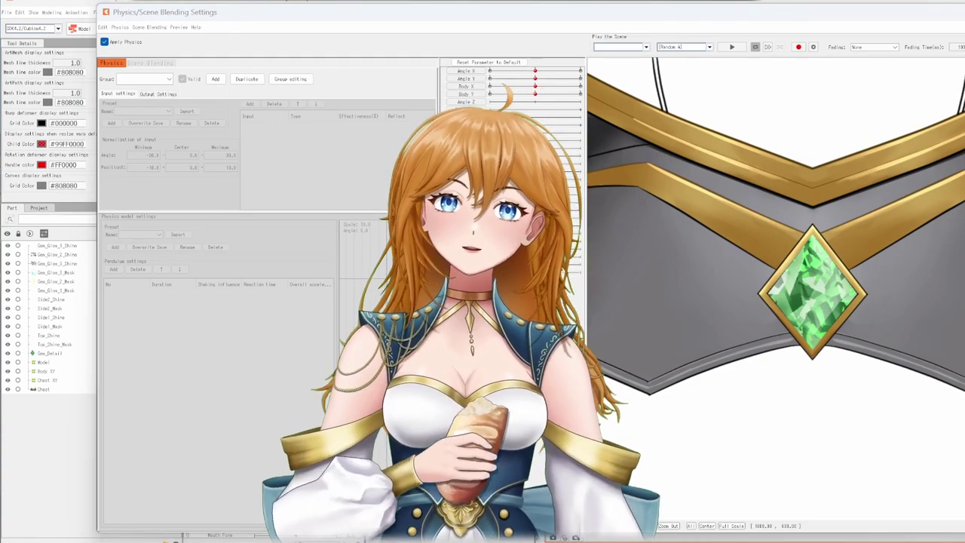